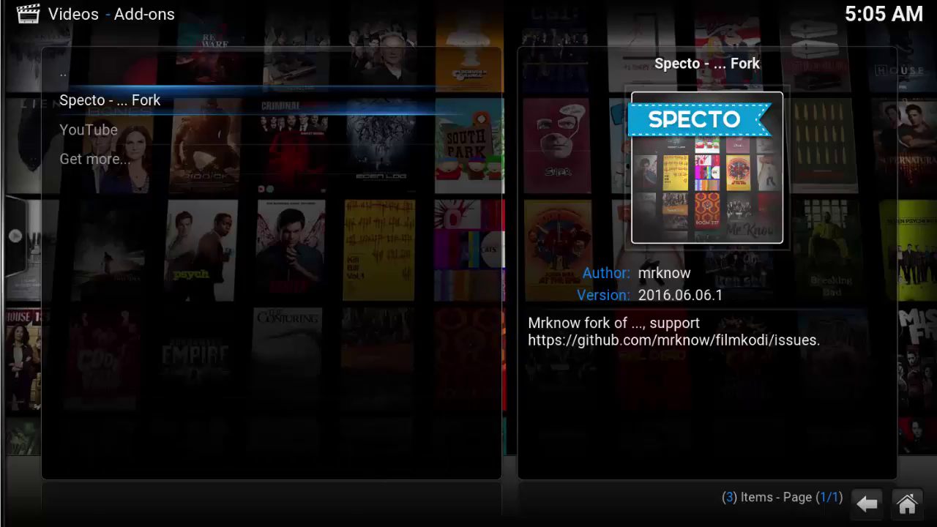
- Check the Specto add-on's settings briefly, then launch the Specto Fork add-on
key(c)
key(Down)
key(Down)
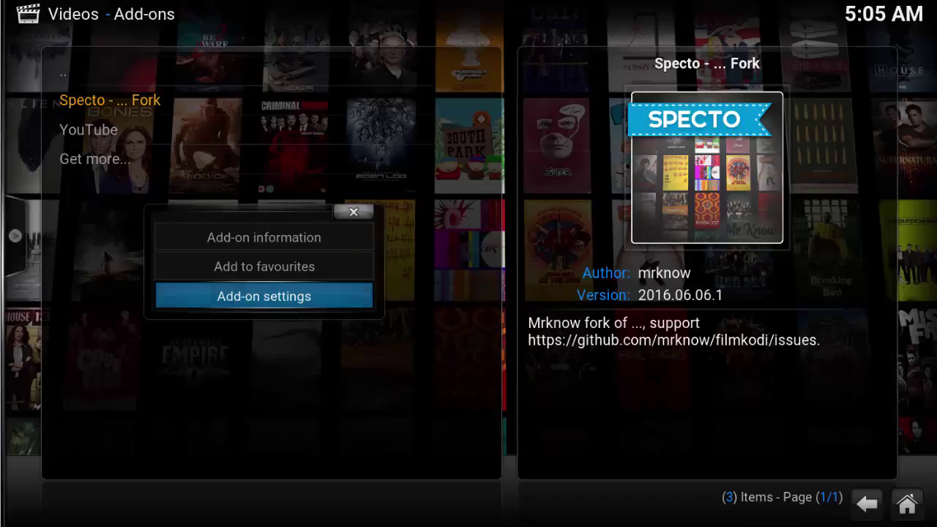
key(Return)
key(Escape)
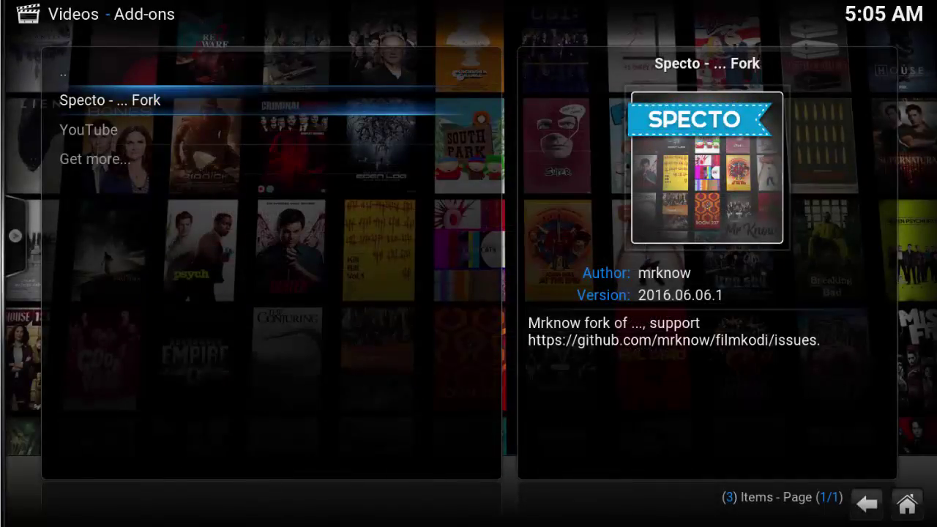
key(Return)
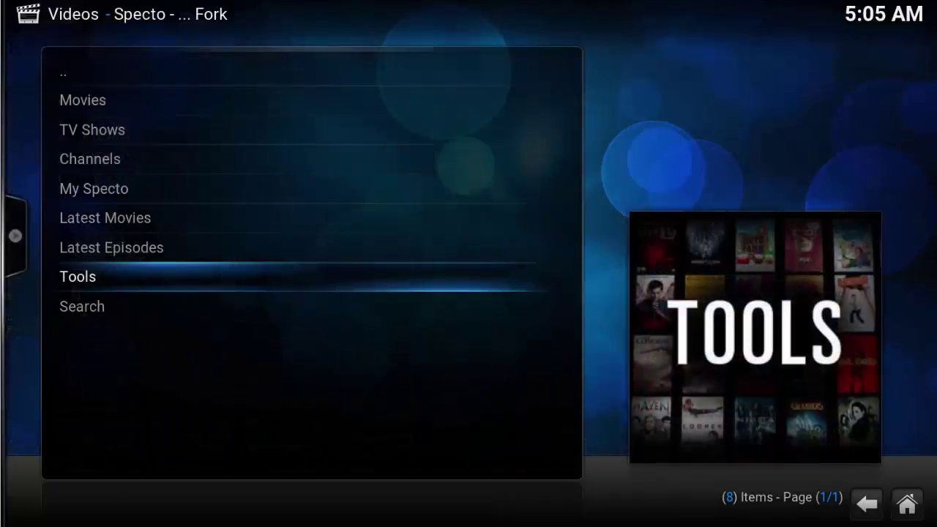
- From Specto's Tools list, open SETTINGS : General (Appearance GOne, Sources Timeout 40)
key(Return)
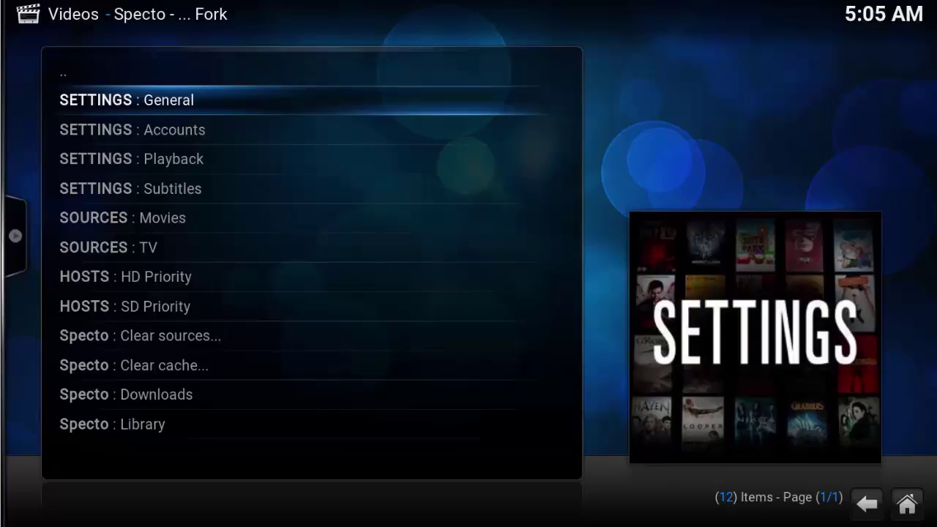
key(Down)
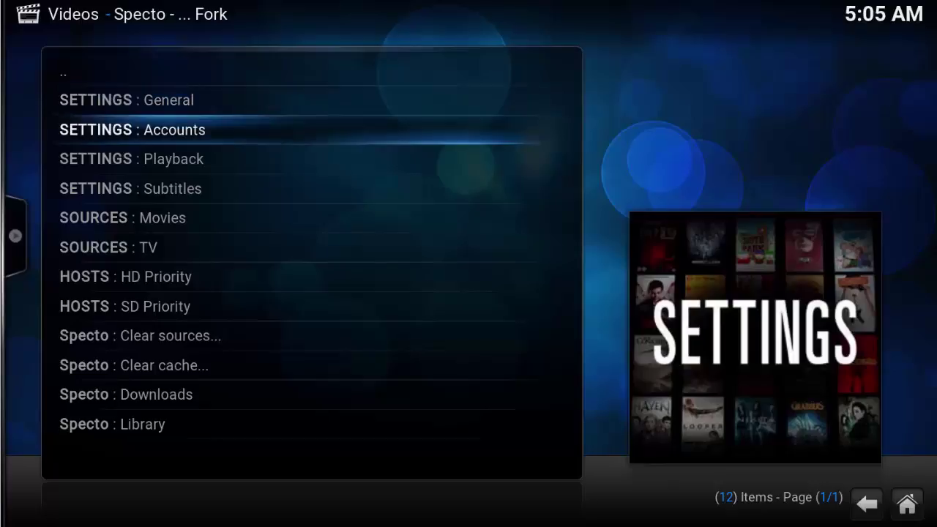
key(Down)
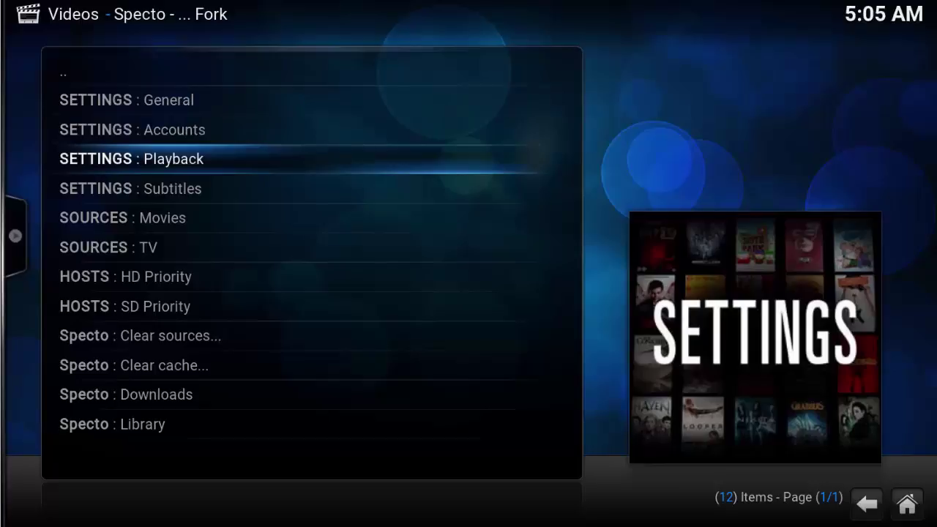
key(Down)
key(Up)
key(Up)
key(Up)
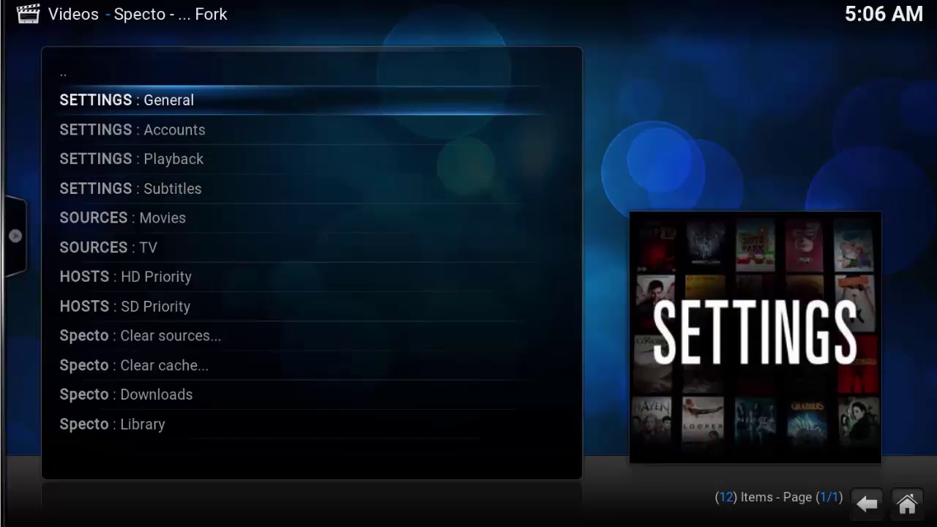
key(Return)
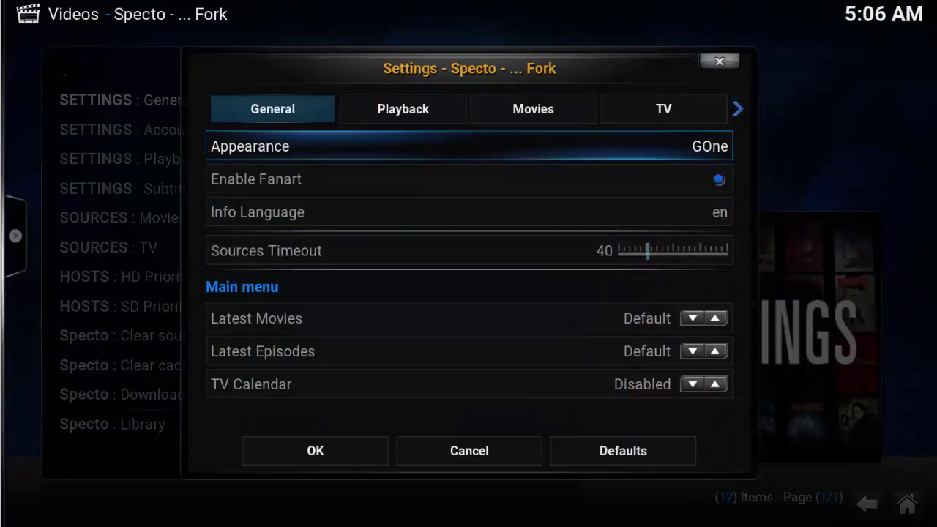
- Browse the 4orbs, Clean, Embossed and GOne themes, then set Appearance to Metro
key(Return)
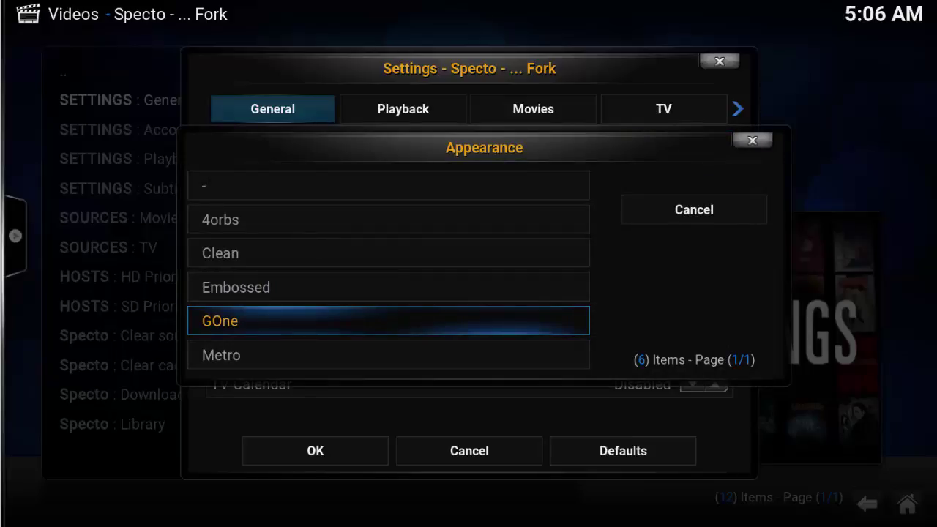
click(388, 218)
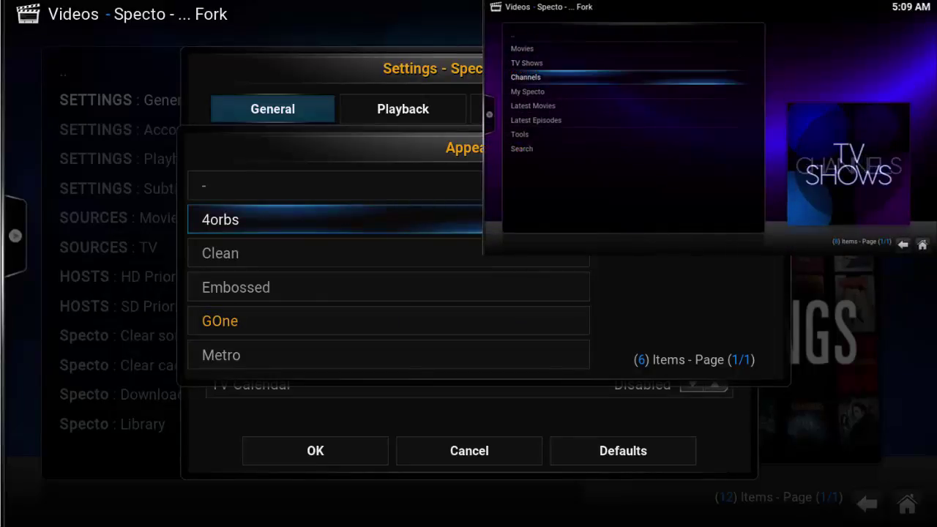
click(388, 252)
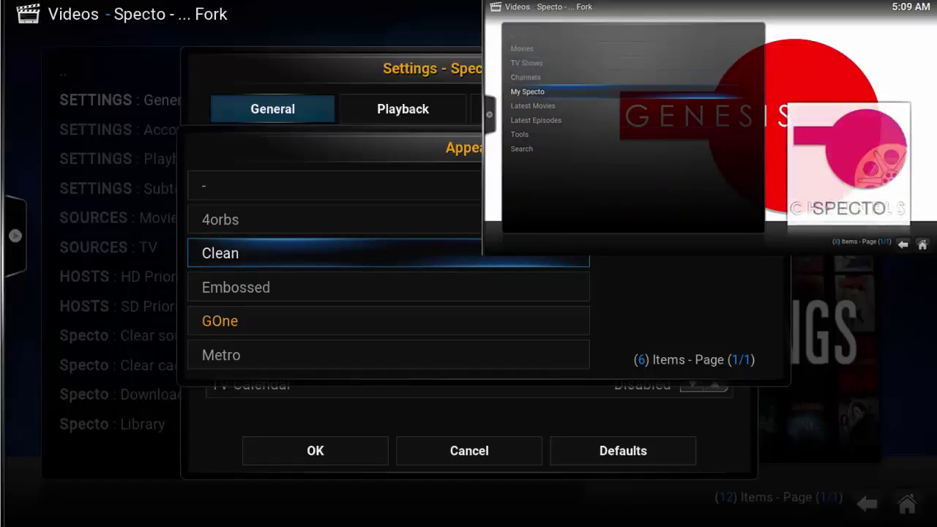
click(388, 287)
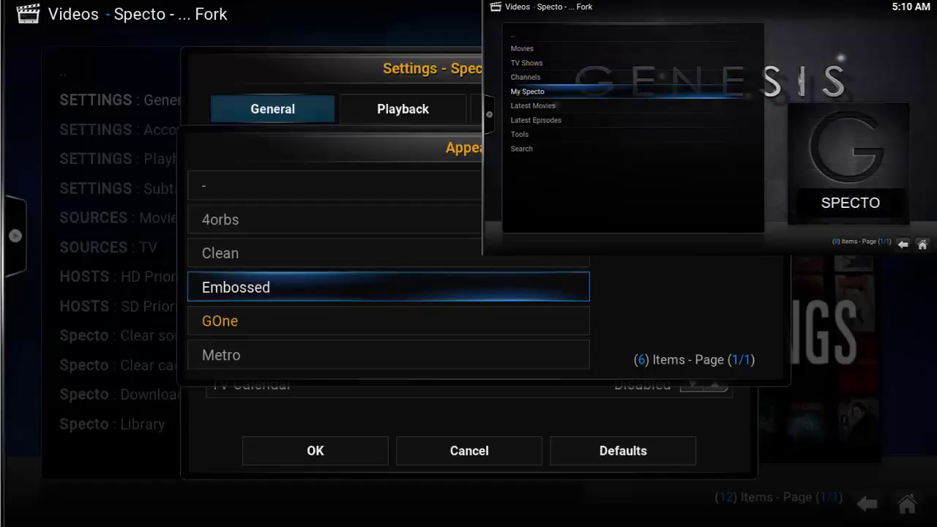
click(388, 321)
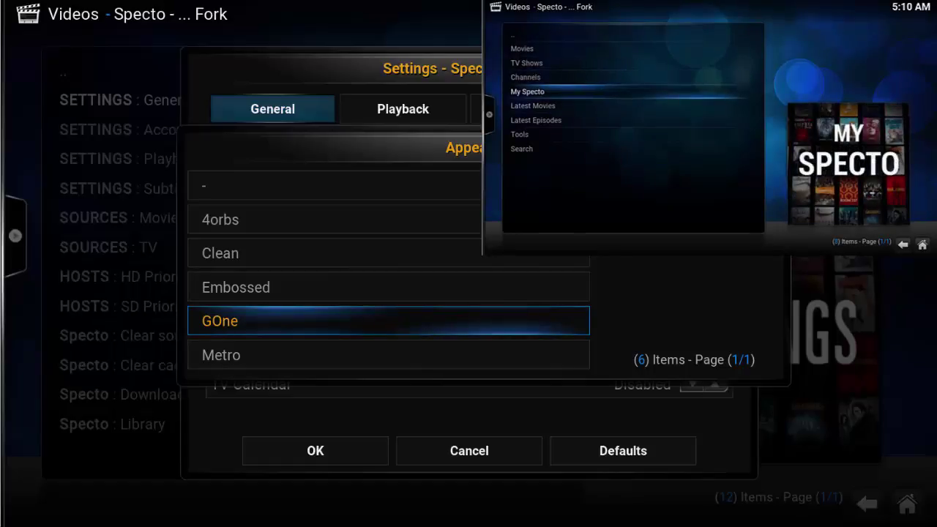
click(388, 354)
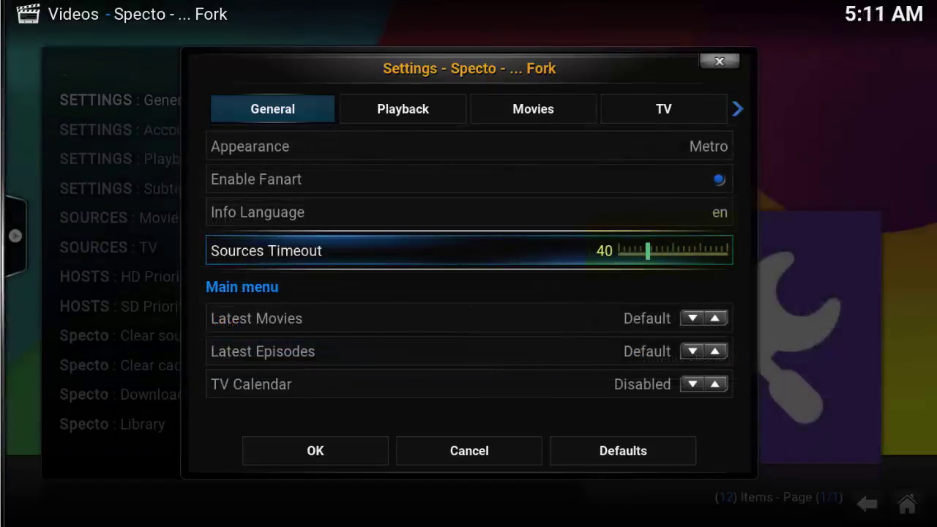
- Lower Sources Timeout to 15, leave Latest Movies on Default, and show Playback settings
key(Left)
key(Left)
key(Left)
key(Left)
key(Left)
key(Left)
key(Left)
key(Left)
key(Left)
key(Left)
key(Left)
key(Left)
key(Left)
key(Left)
key(Left)
key(Left)
key(Left)
key(Left)
key(Left)
key(Left)
key(Left)
key(Left)
key(Left)
key(Left)
key(Left)
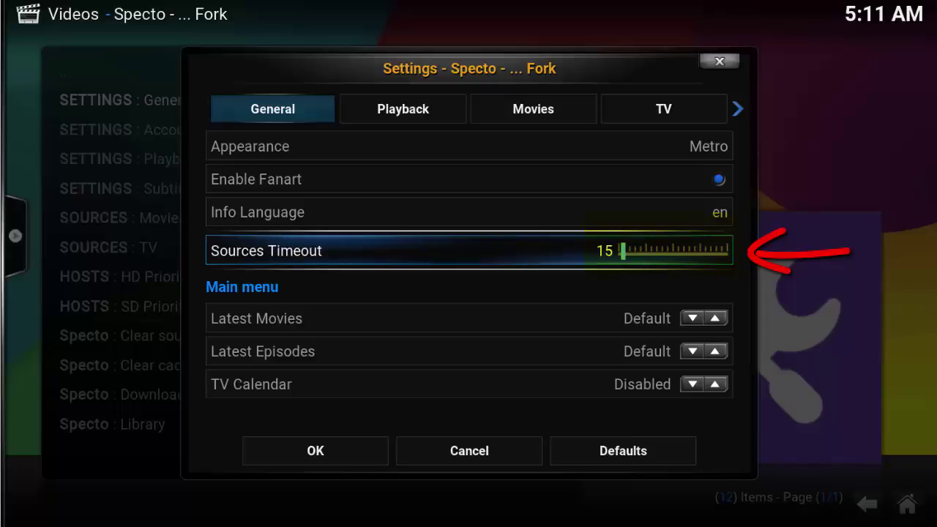
click(256, 318)
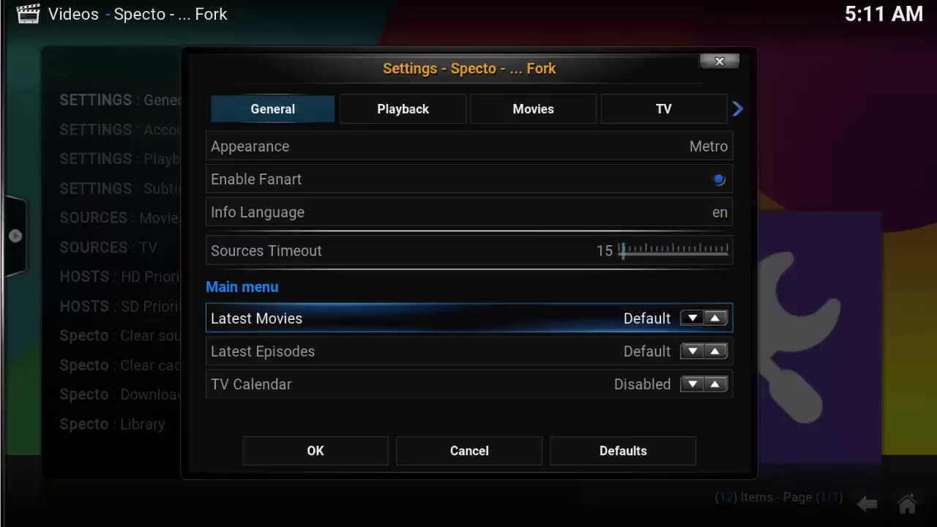
key(Right)
key(Right)
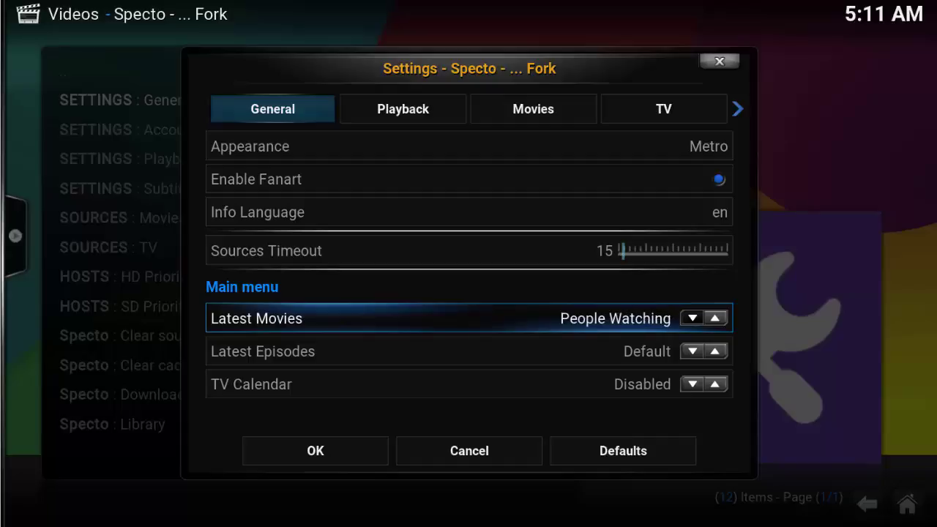
key(Right)
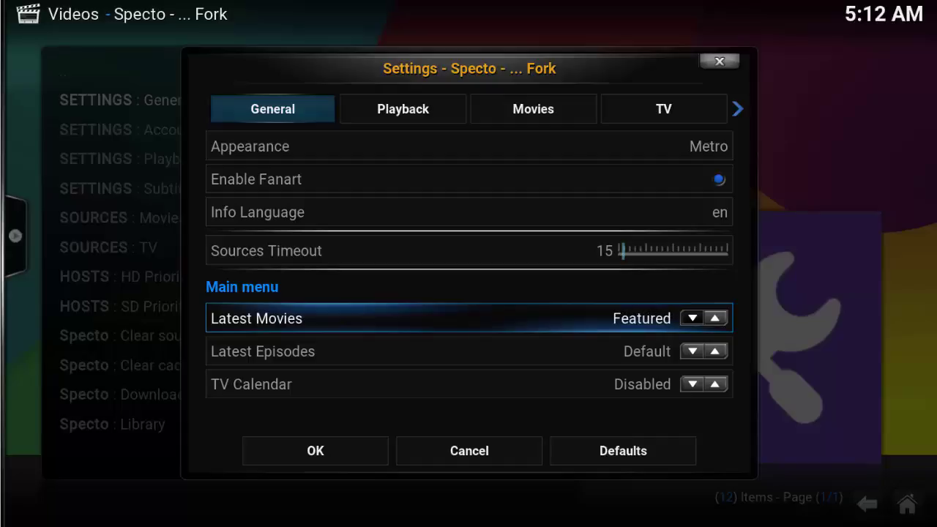
key(Right)
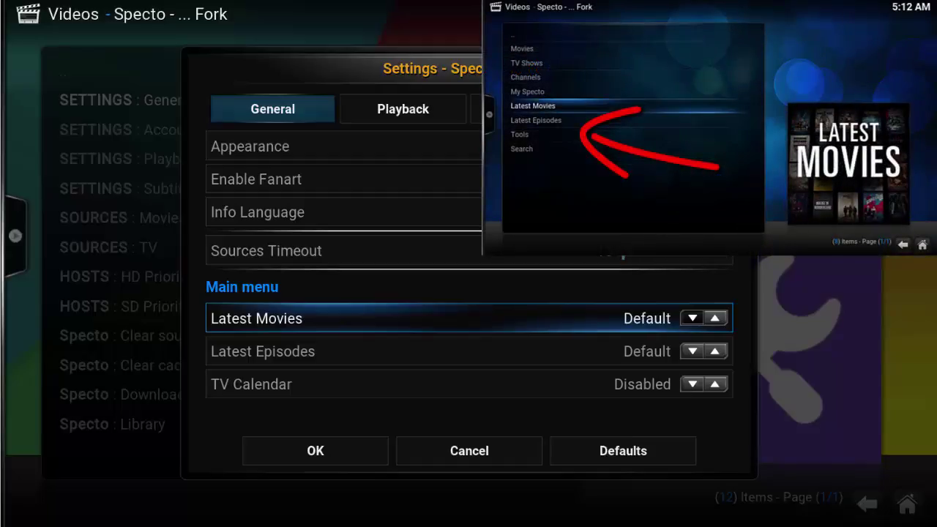
click(403, 108)
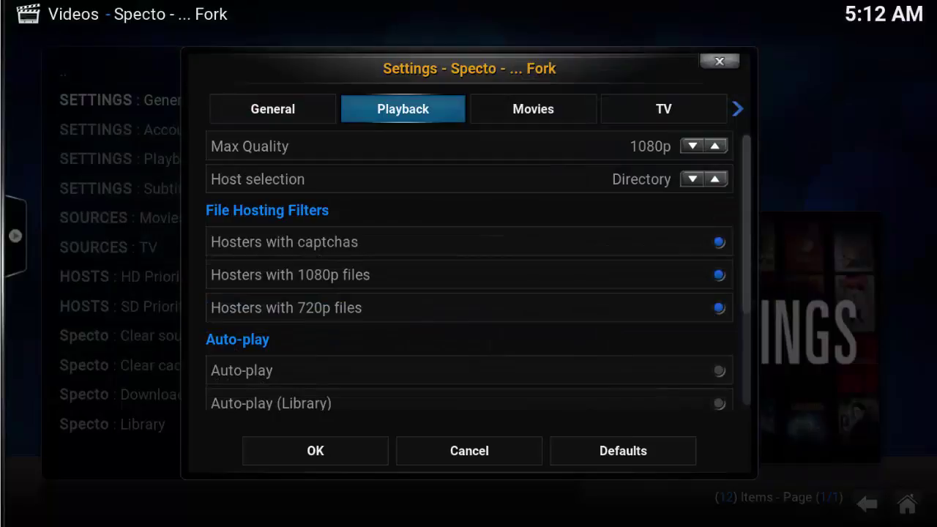
- Set Host selection to Dialog and turn off hosters that require captchas
key(Down)
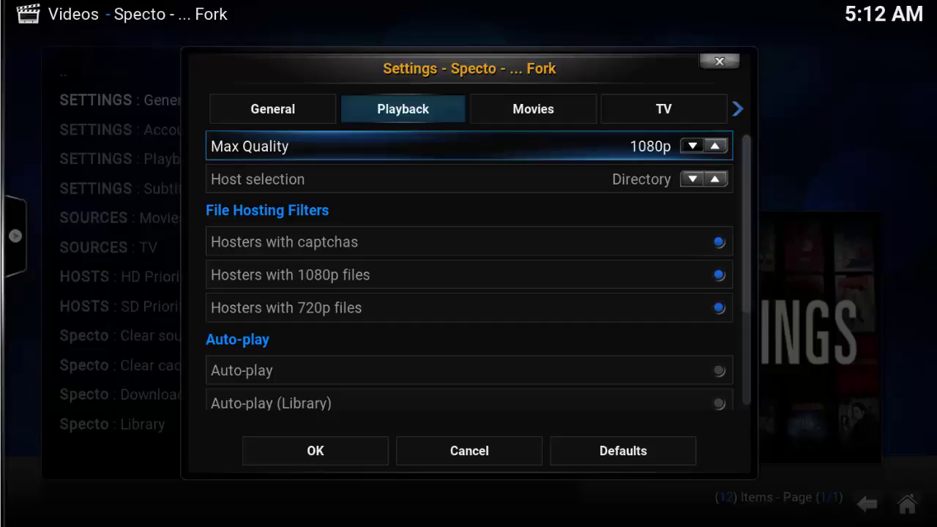
key(Down)
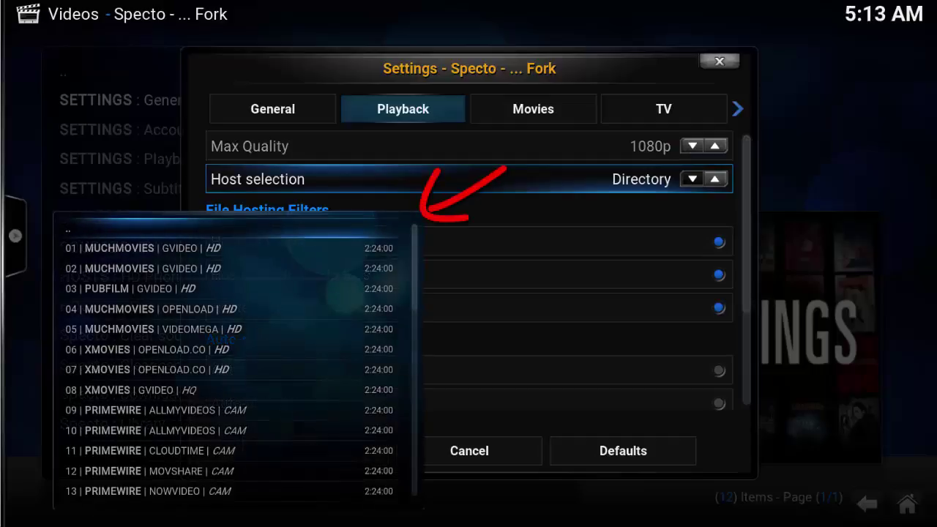
key(Left)
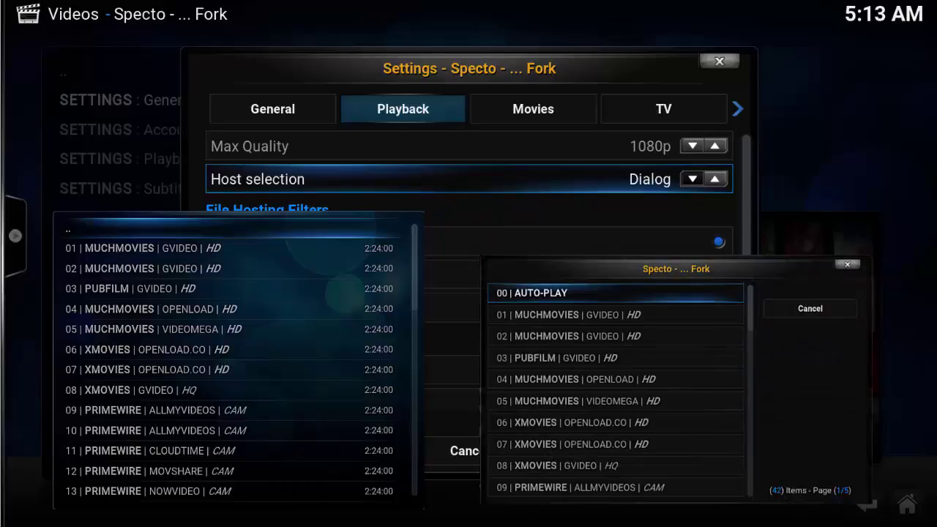
key(Down)
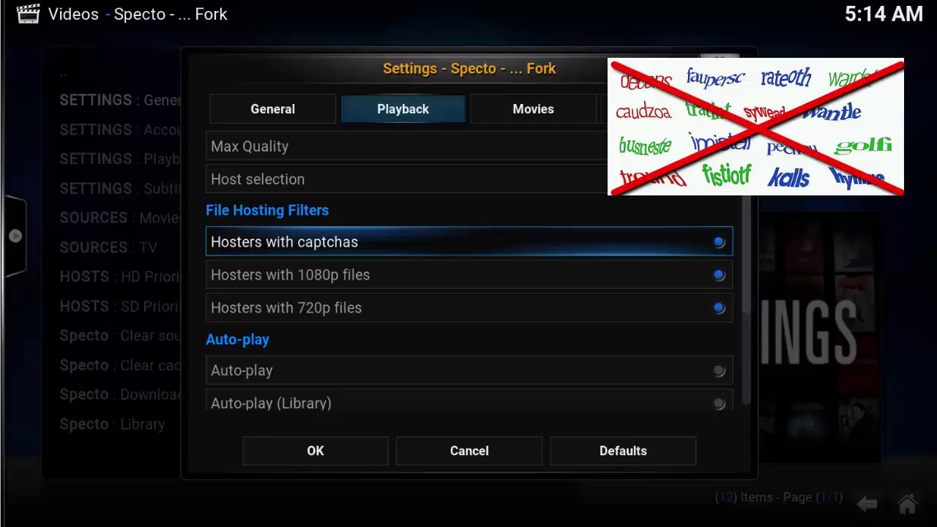
key(Return)
key(Down)
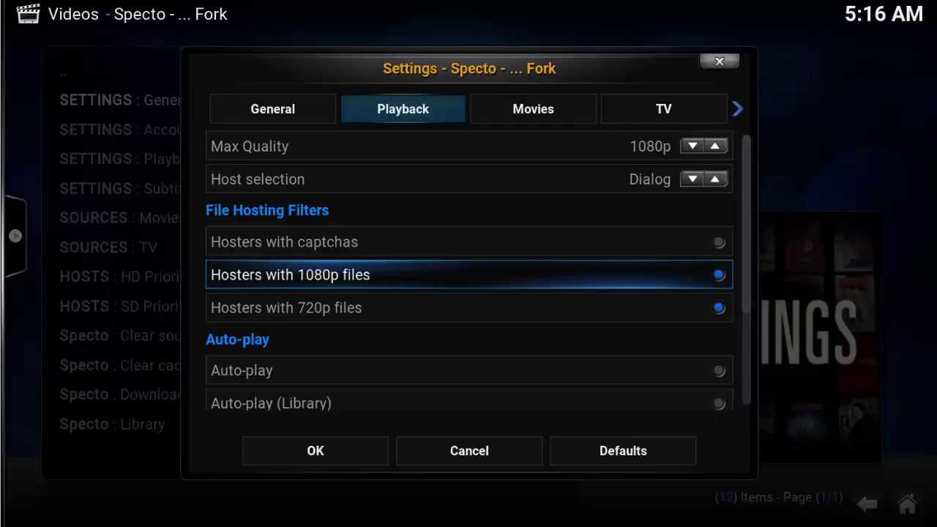
- Turn on Auto-play, then move over to the Movies sources list
key(Down)
key(Down)
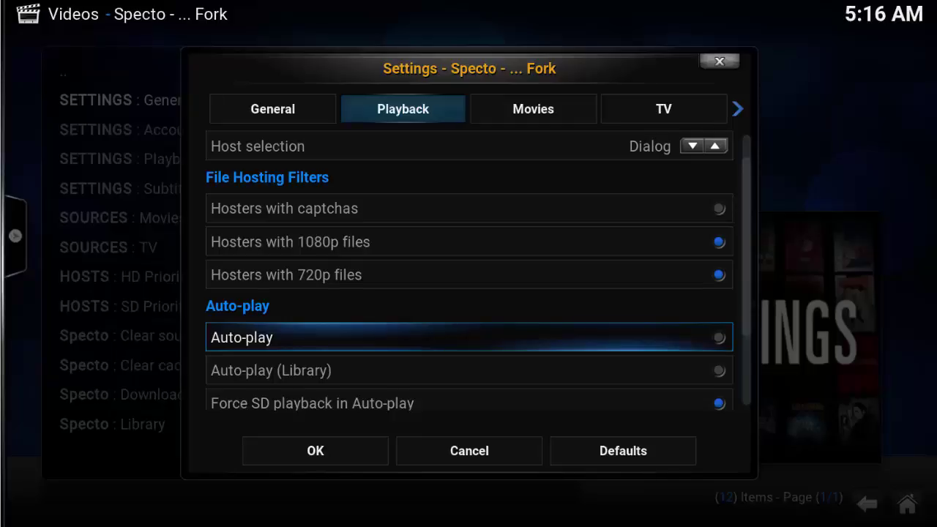
key(Return)
key(Down)
key(Down)
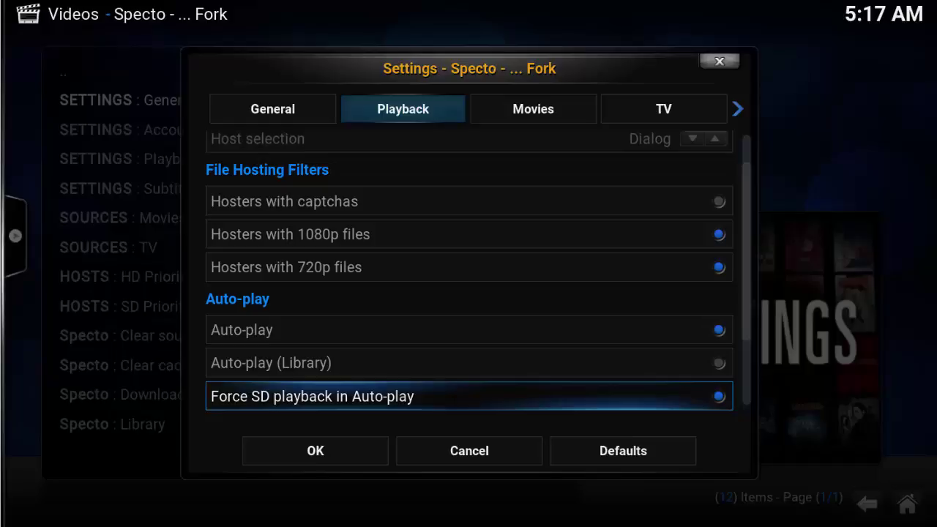
key(Right)
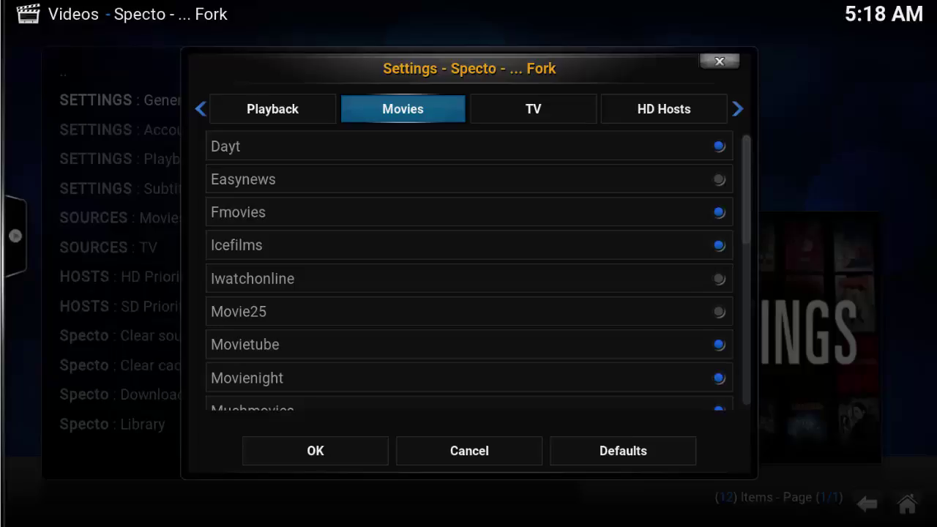
- Switch Easynews on in the Specto Fork movie sources list
click(468, 178)
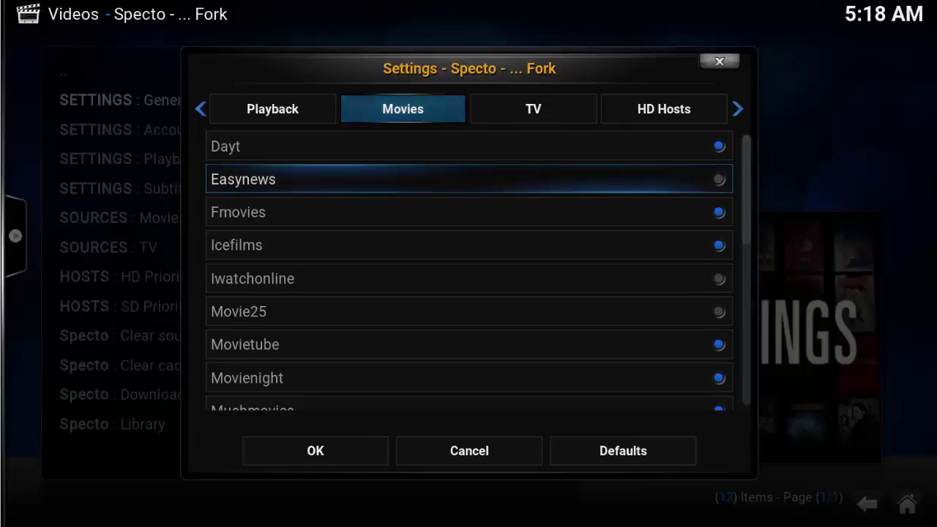
key(Return)
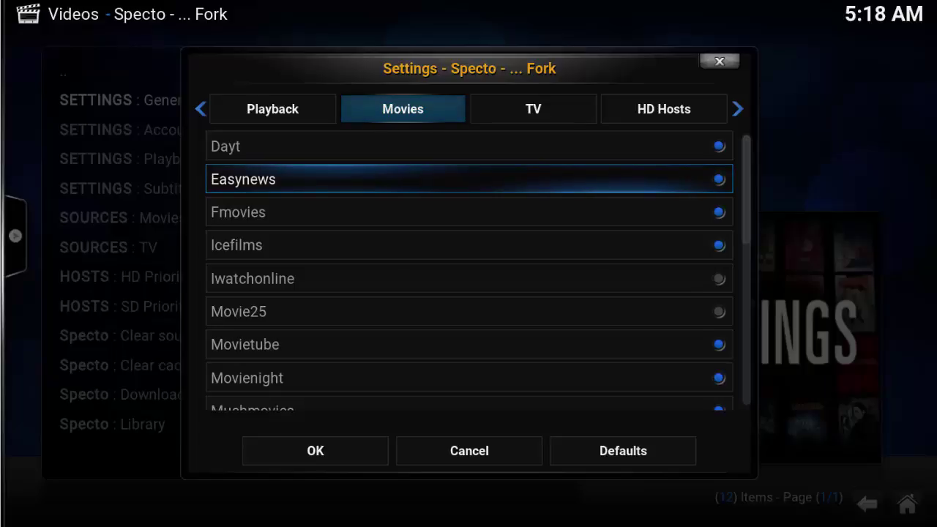
key(Up)
key(Right)
key(Right)
key(Right)
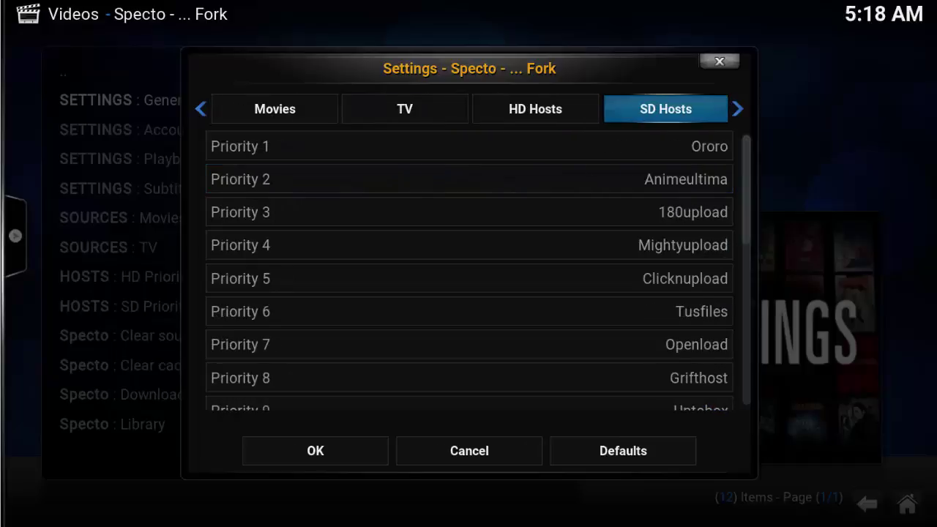
- Compare the HD Hosts and SD Hosts priority lists, then go to the Accounts tab
key(Left)
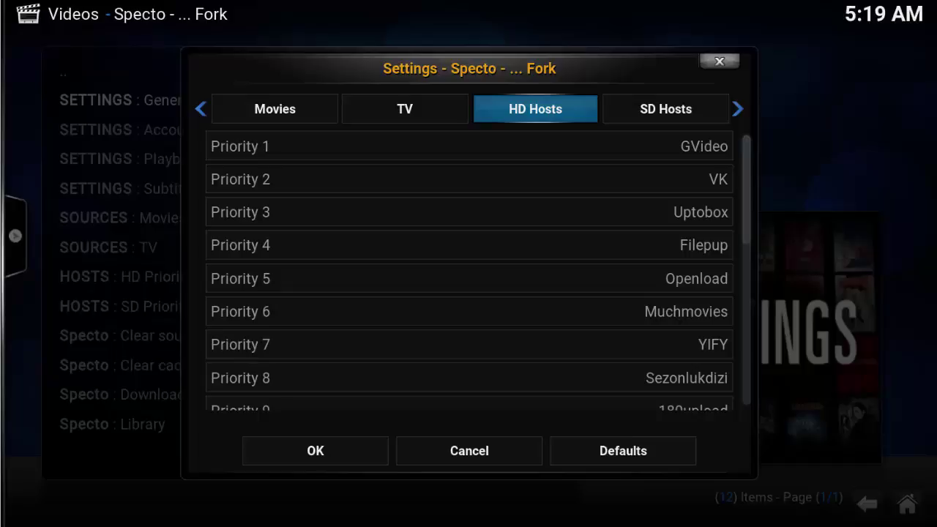
key(Right)
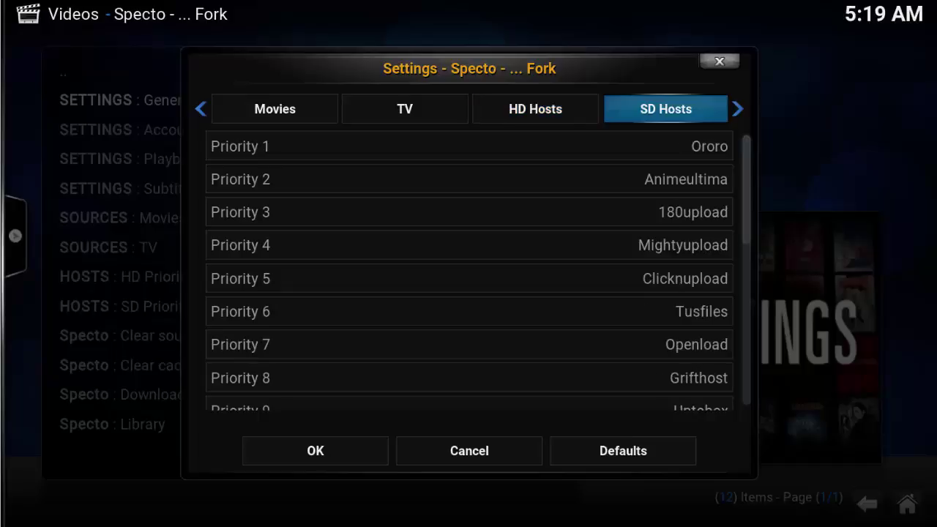
key(Left)
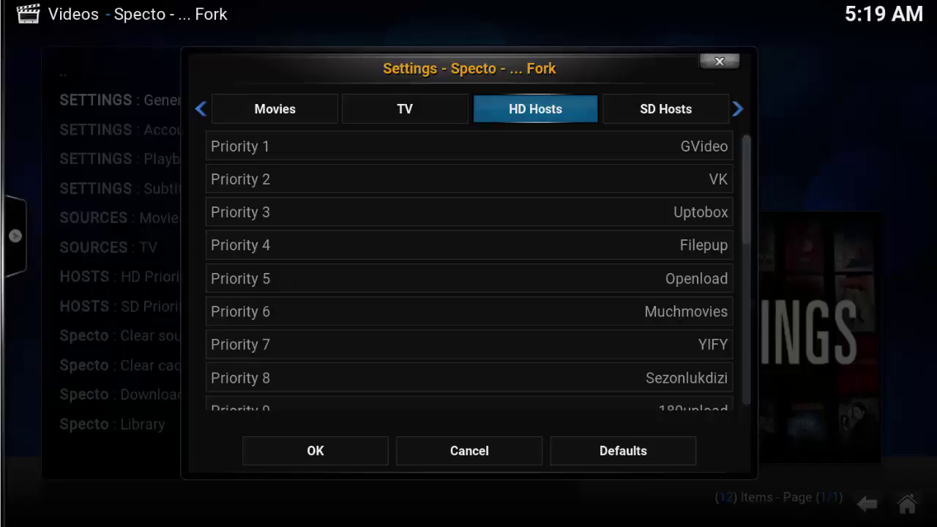
key(Right)
key(Right)
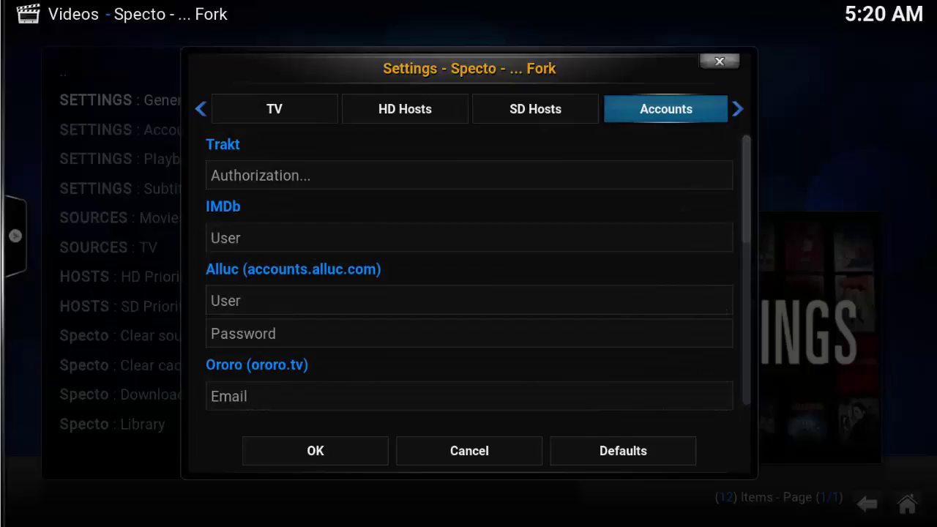
- Start Trakt Authorization and get the activation code for trakt.tv/activate
click(468, 175)
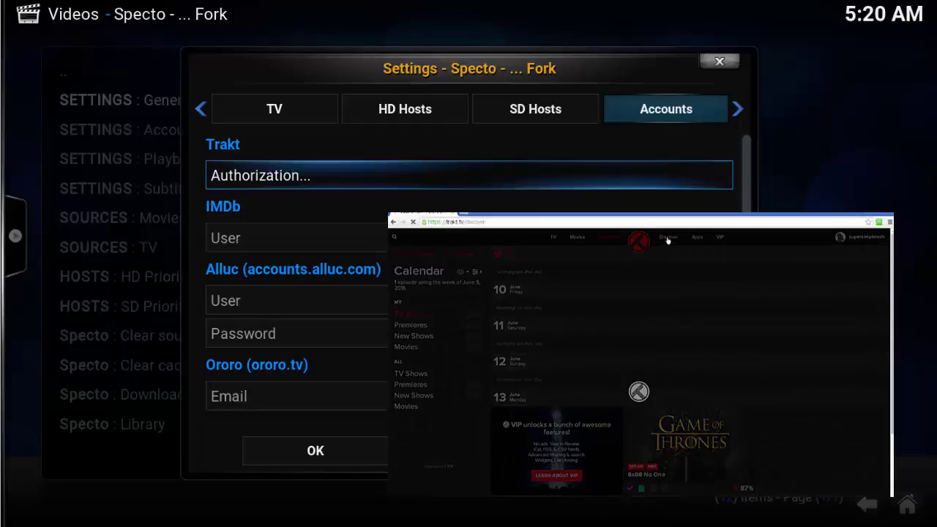
key(Return)
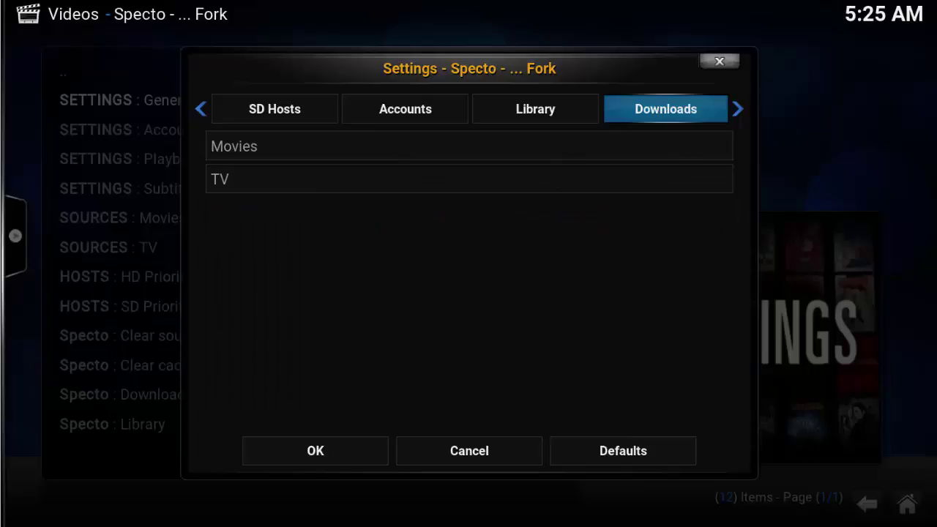
- Point the Movies and TV download folders at the Desktop folder, then return to Home's Videos section
click(469, 146)
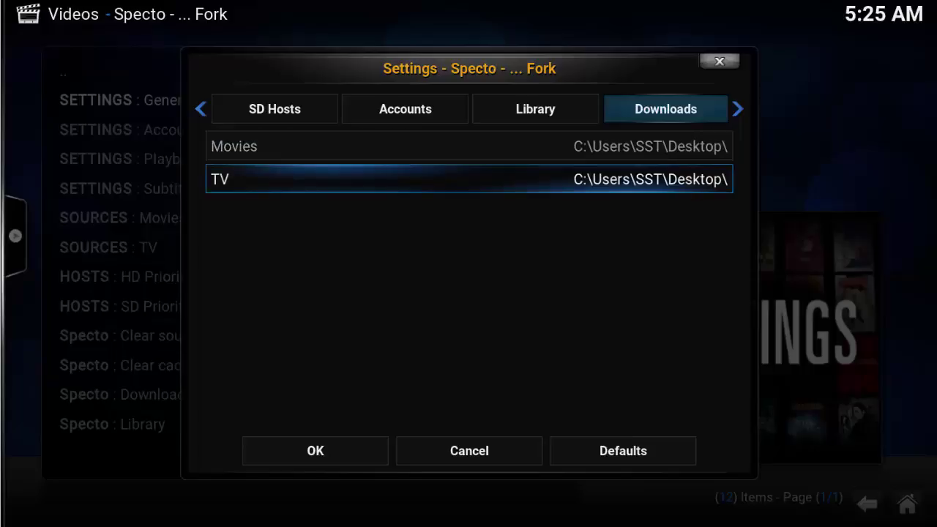
key(Up)
key(Up)
key(Right)
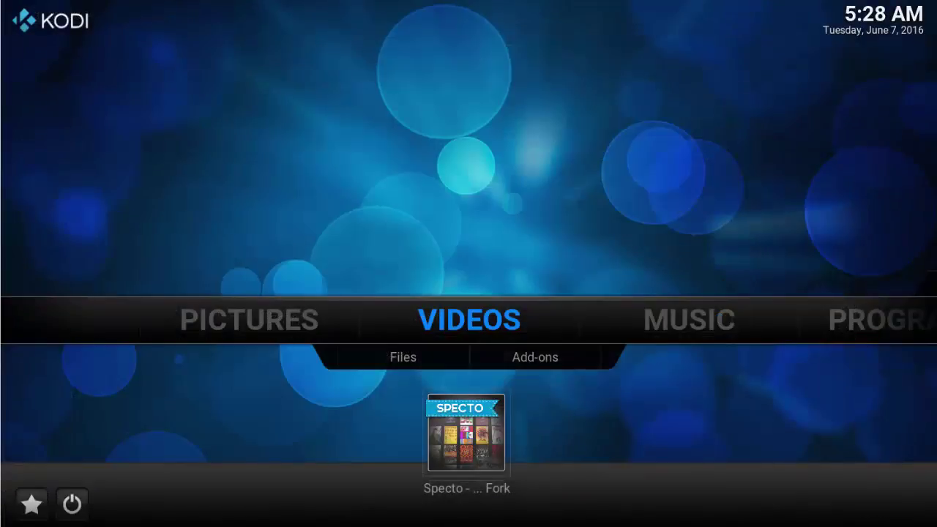
click(403, 357)
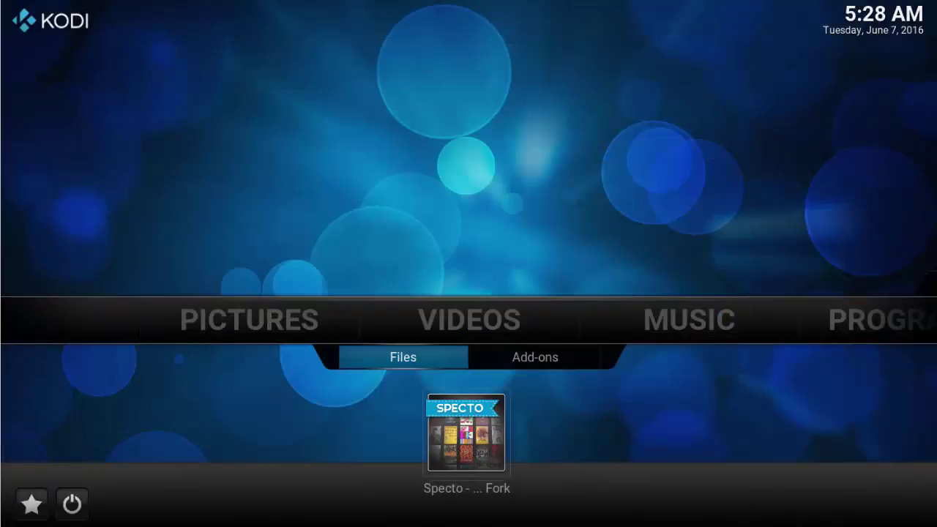
- Start a new video source in Videos > Files, browsing to the Specto Movies folder
key(Return)
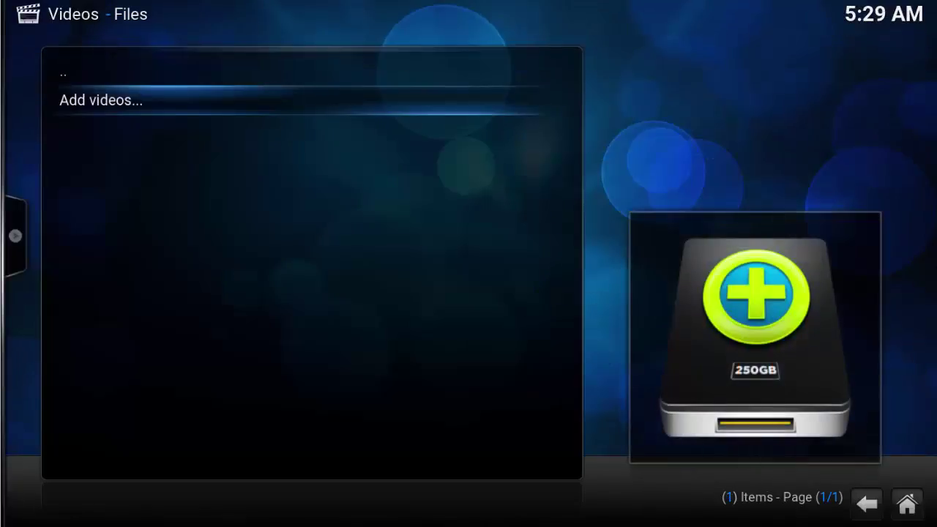
key(Return)
key(Return)
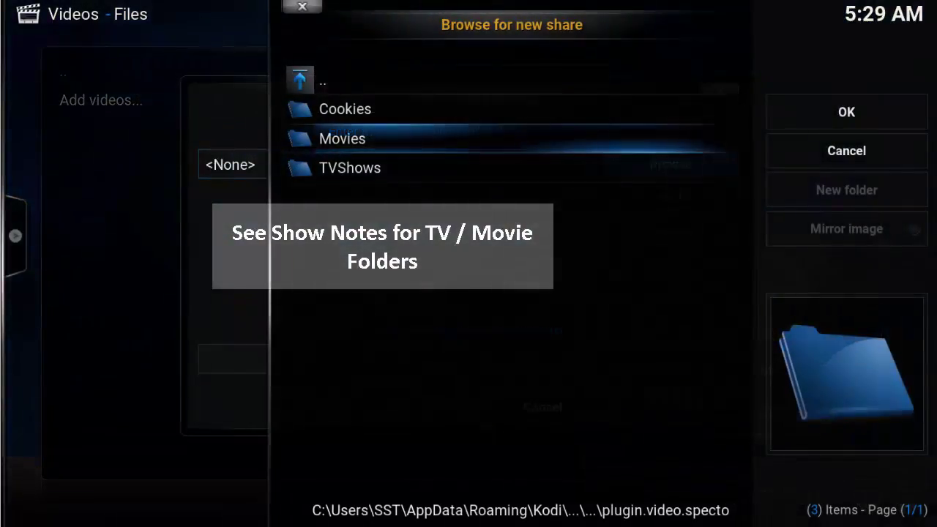
key(Return)
key(Right)
key(Return)
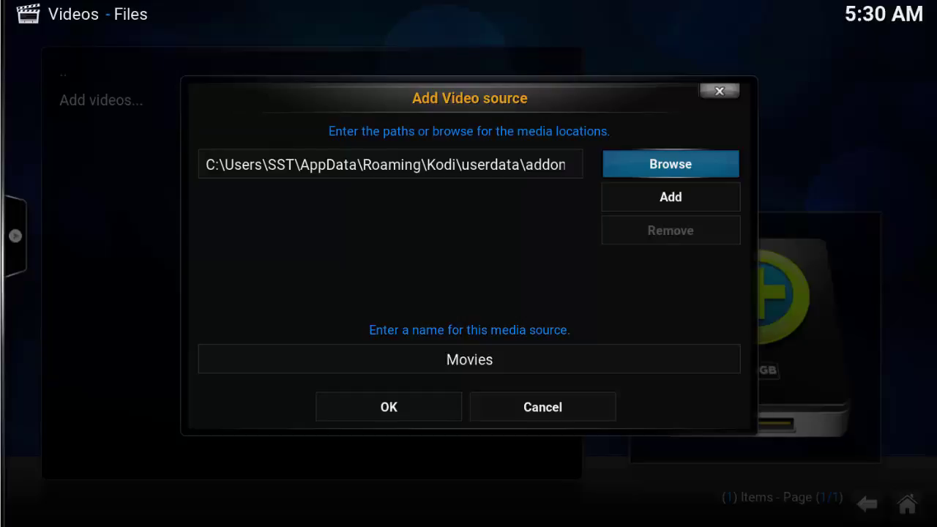
- Name the new source 'Specto-Movies' and confirm it
key(Down)
key(Down)
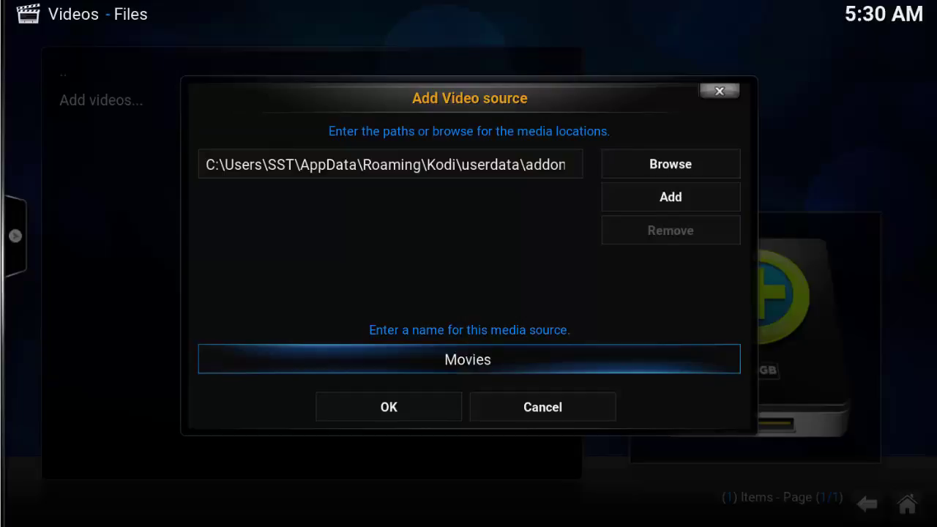
key(Up)
key(Down)
text(Specto)
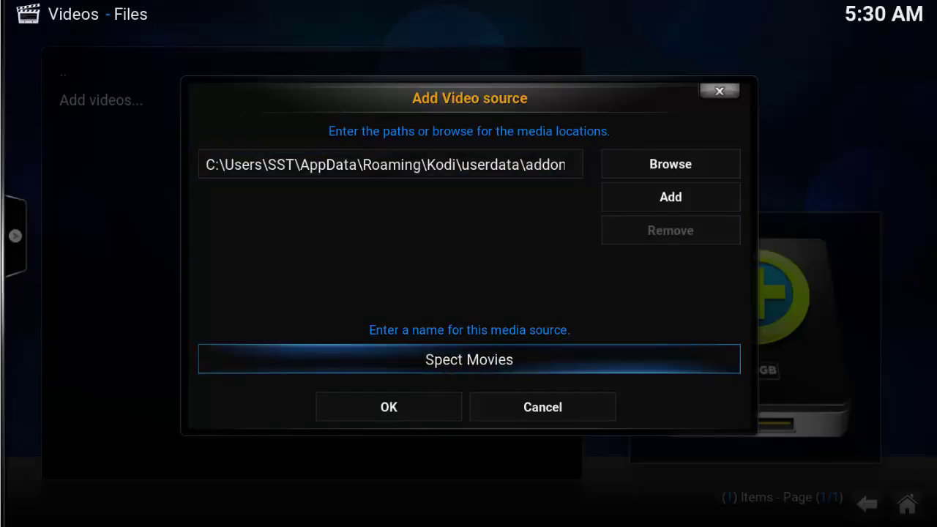
key(BackSpace)
text(-)
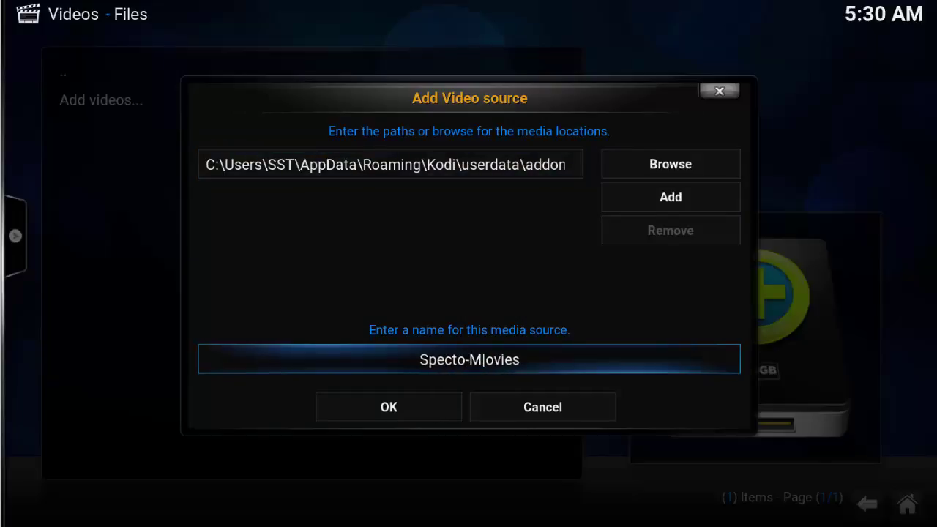
key(Down)
key(Return)
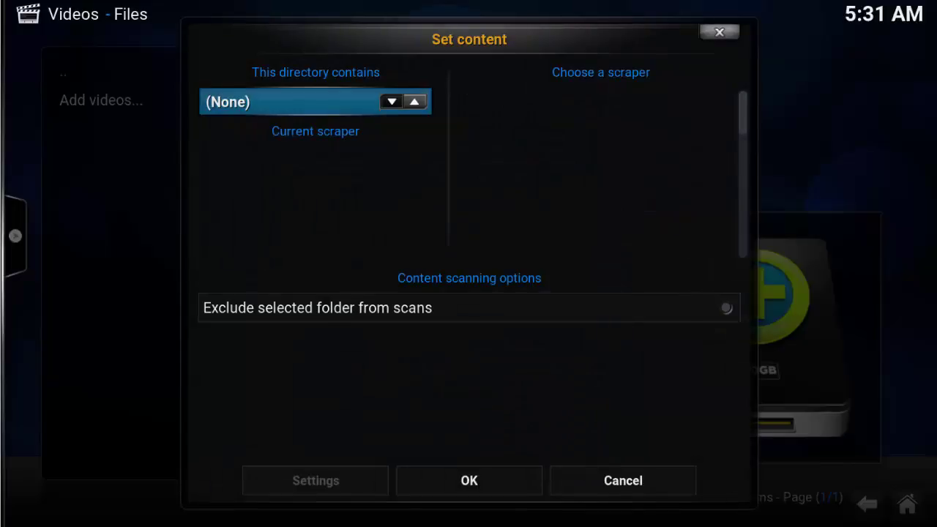
- Set the folder's content to Movies with The Movie Database scraper and accept the prompt
key(Left)
key(Left)
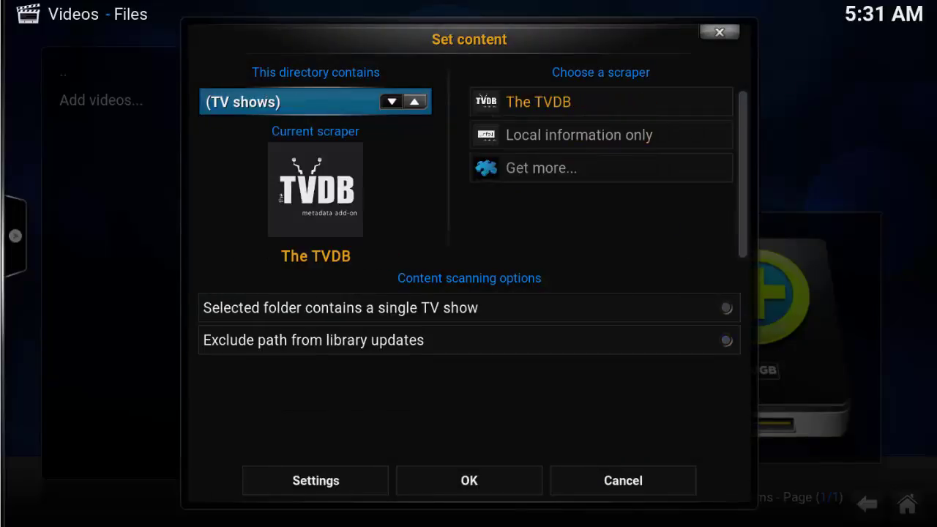
key(Left)
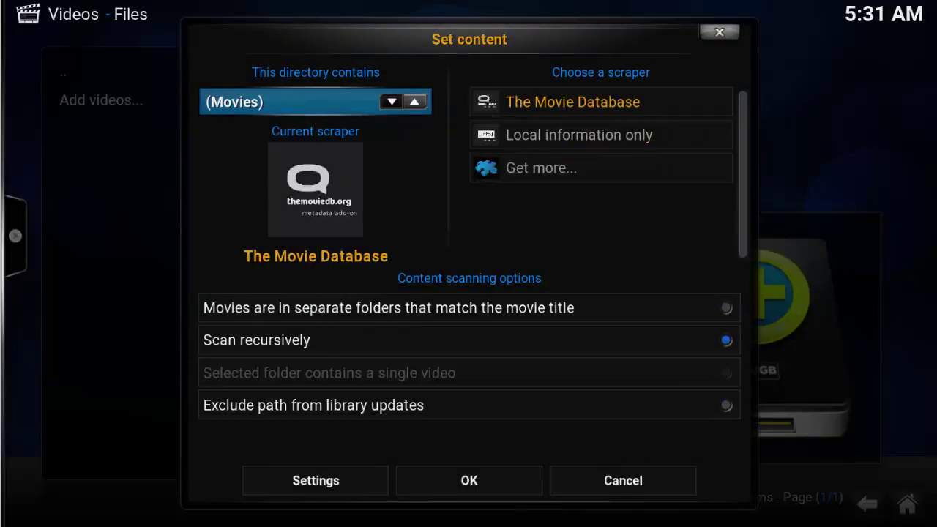
key(Down)
key(Down)
key(Down)
key(Return)
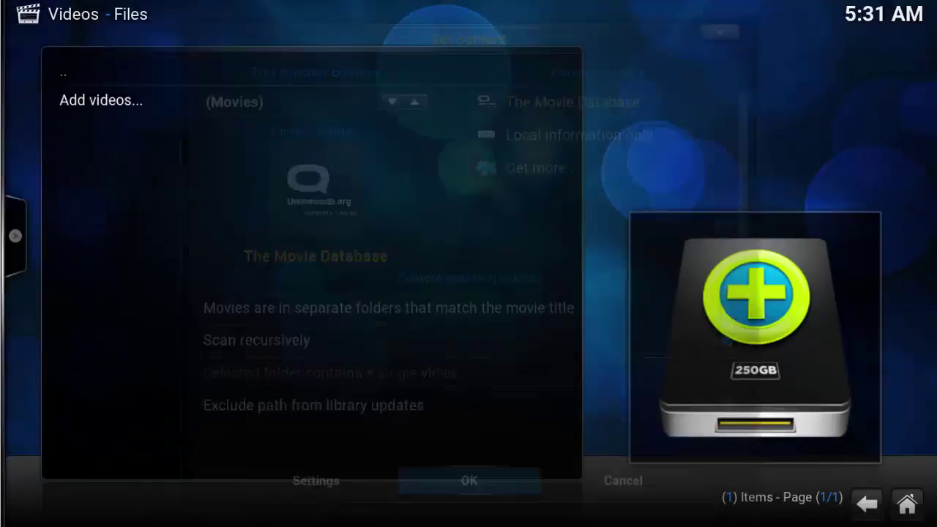
key(Return)
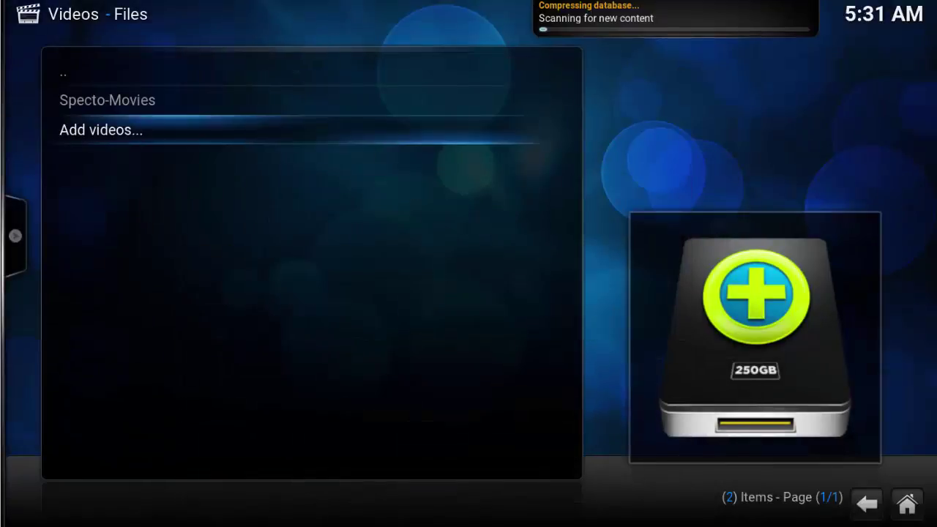
- Add a new video source pointing to the Specto TVShows folder, named 'Specto-TVShows'
key(Return)
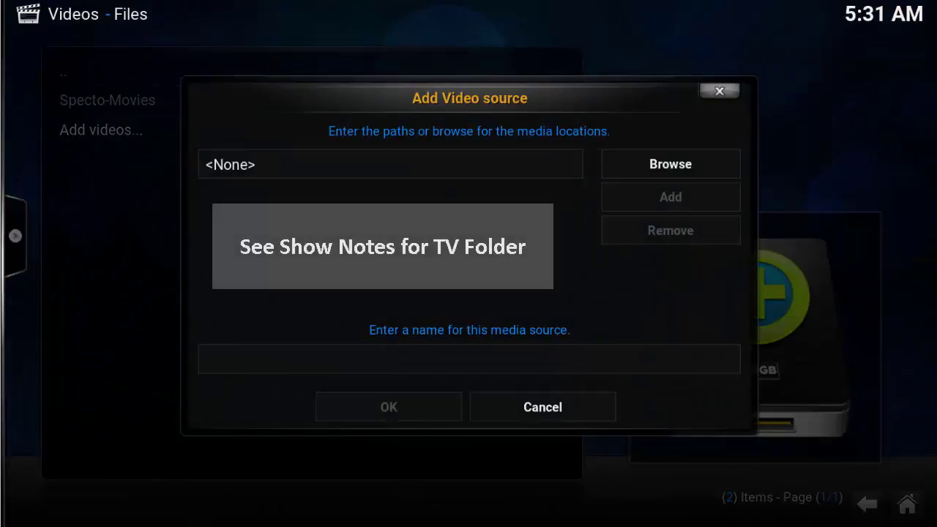
key(Right)
key(Return)
key(Return)
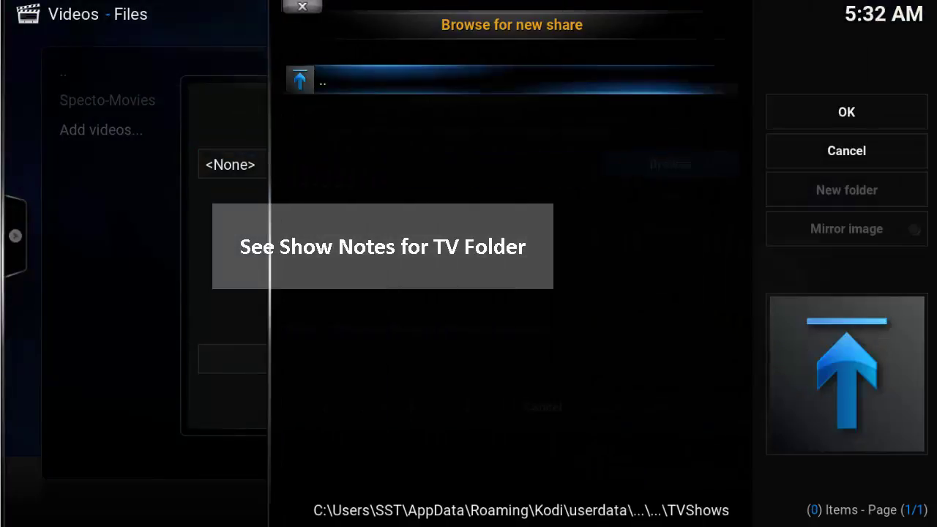
key(Right)
key(Return)
key(Down)
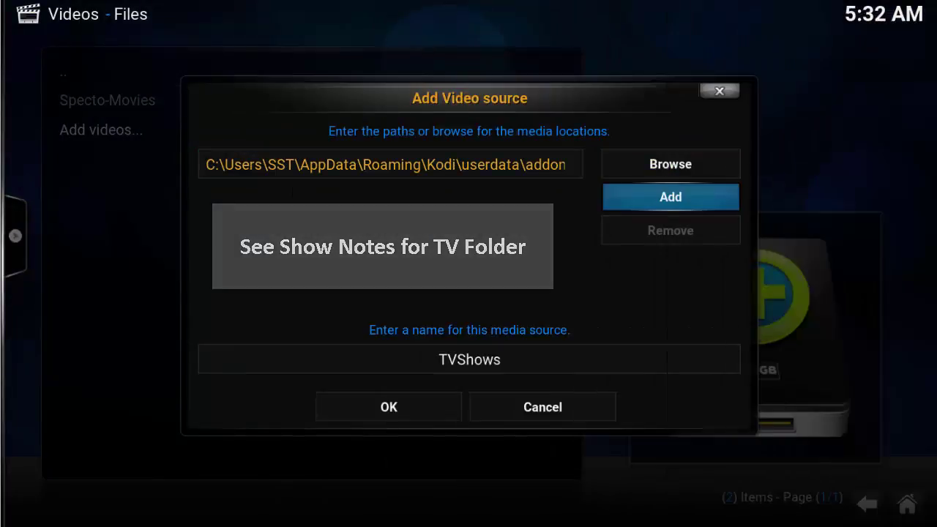
key(Down)
key(Home)
text(Spe)
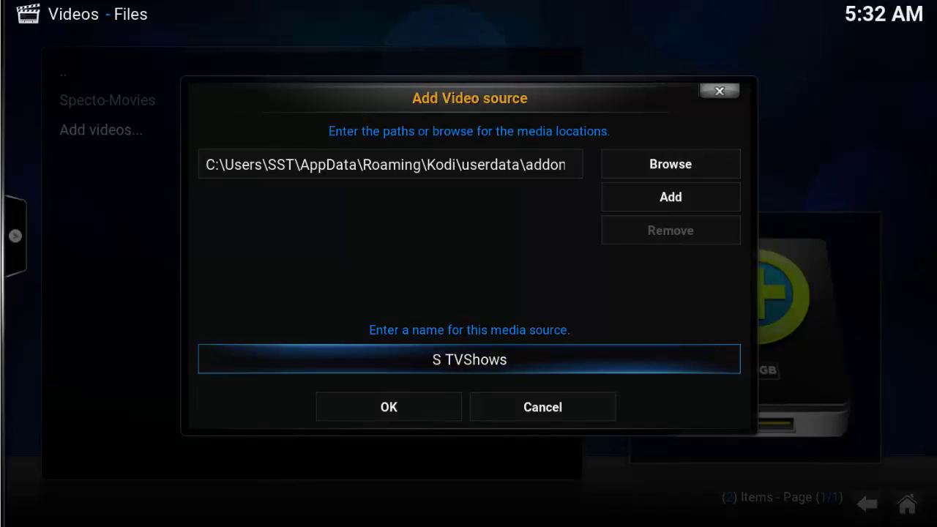
text(cto-)
key(Down)
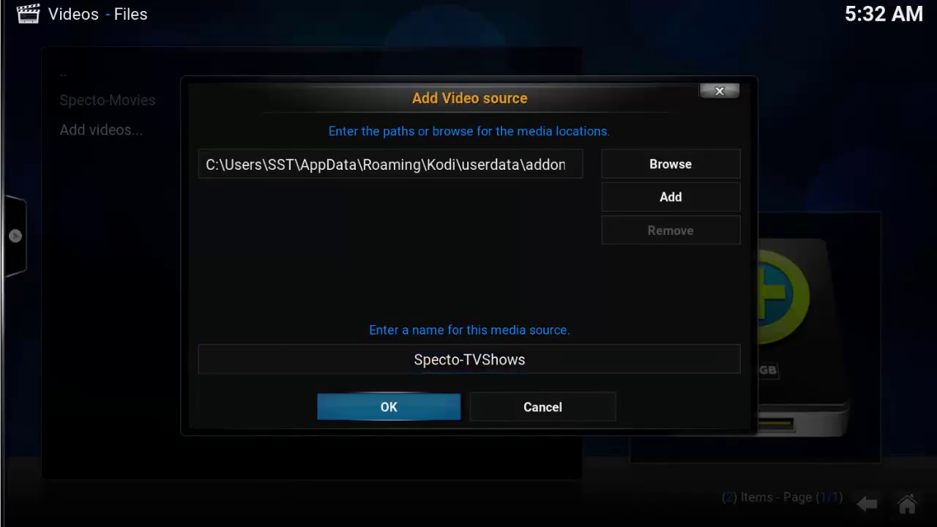
key(Return)
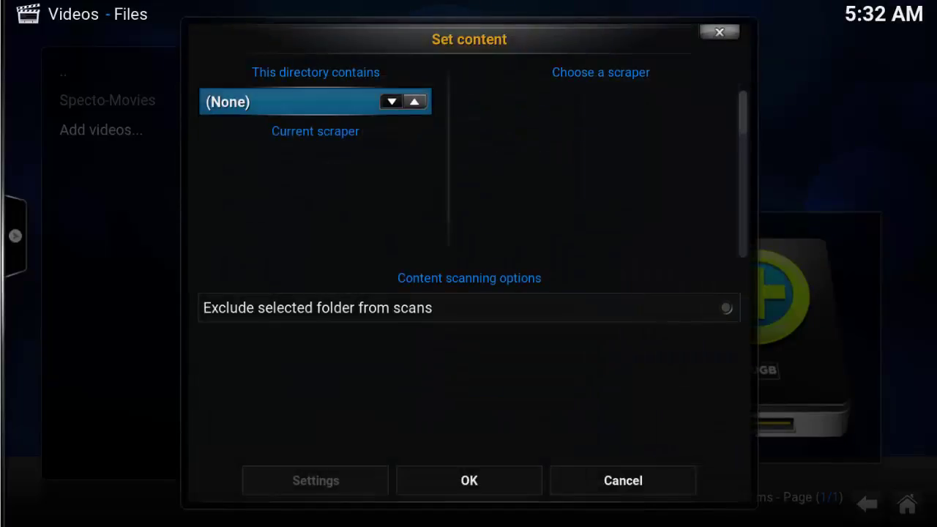
- Set the Specto-TVShows source content to TV shows from The TVDB and refresh its items
key(Left)
key(Left)
key(Down)
key(Down)
key(Down)
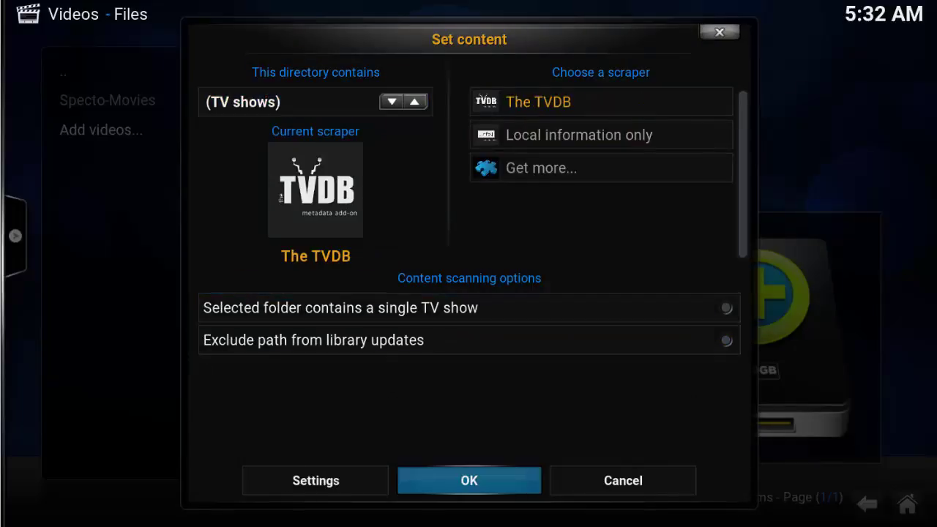
key(Return)
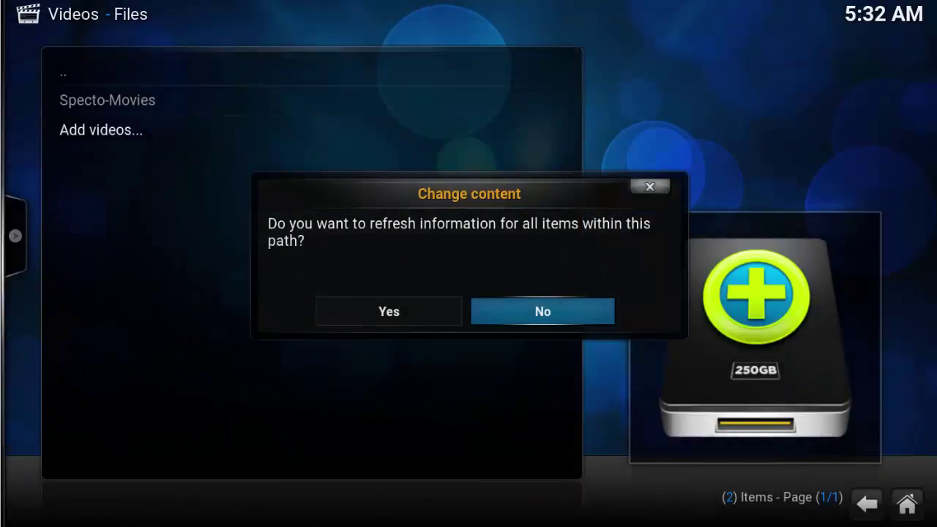
key(Left)
key(Return)
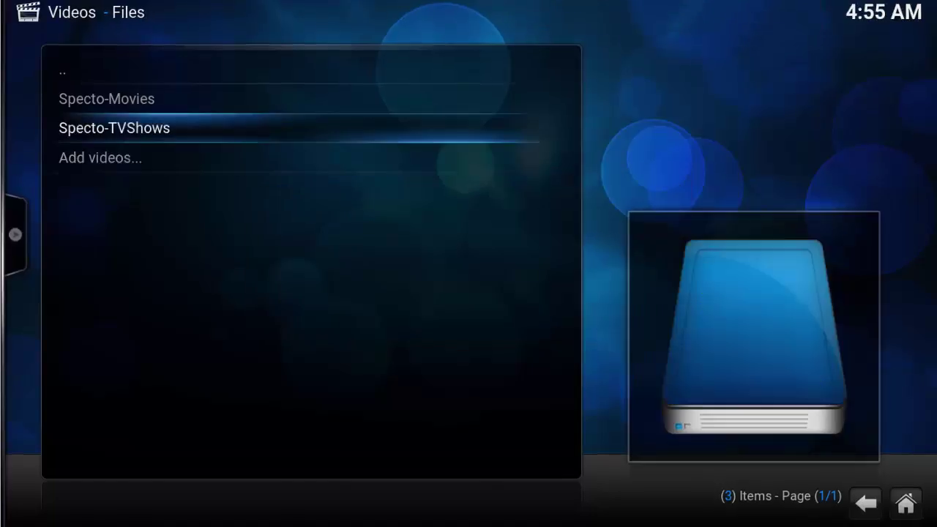
key(Up)
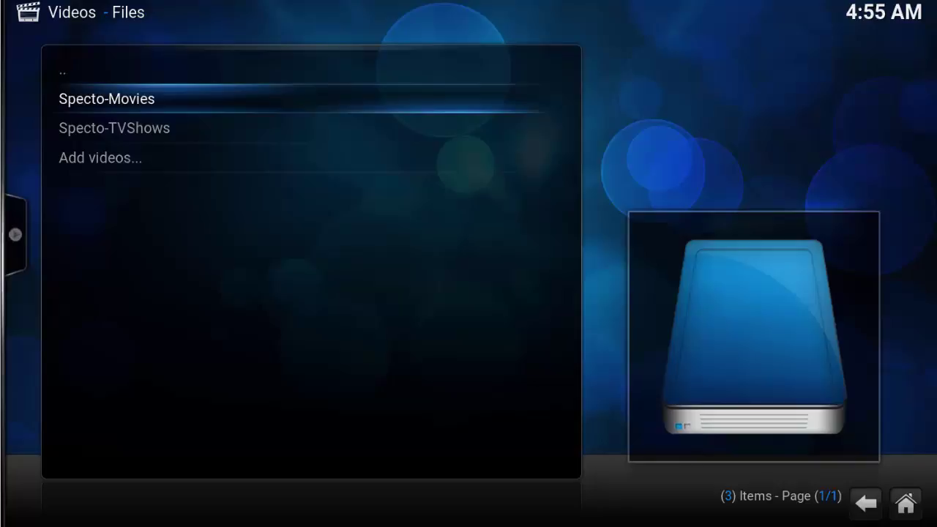
- From the home screen, run Specto Fork's Tools > Specto : Library > Specto : Update folders
key(Down)
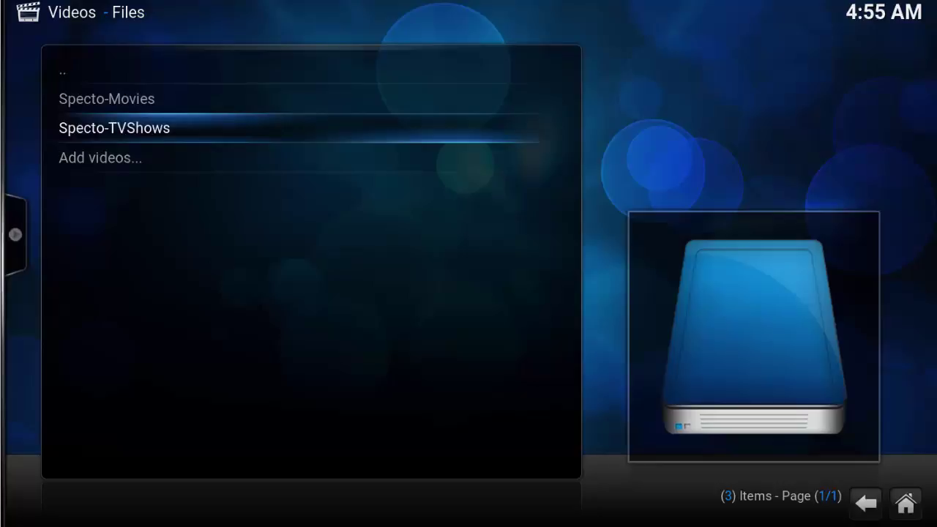
key(Escape)
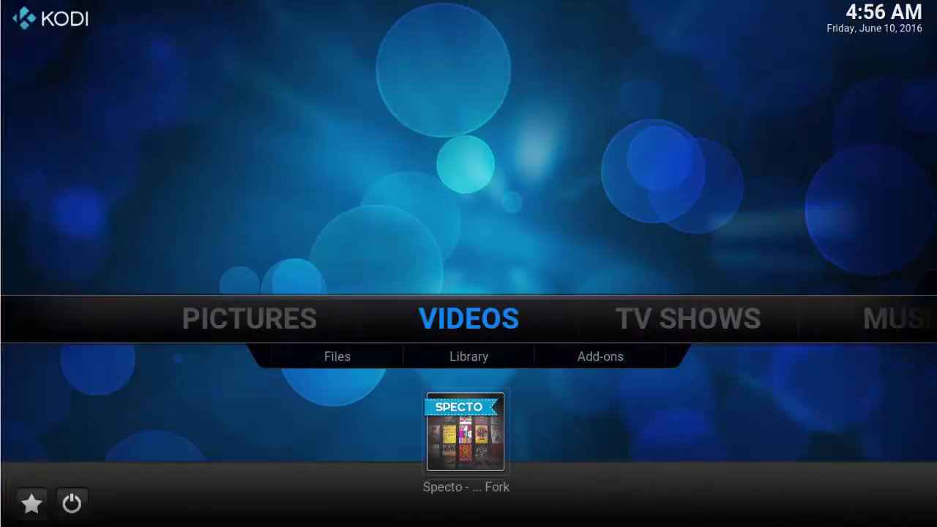
key(Down)
key(Down)
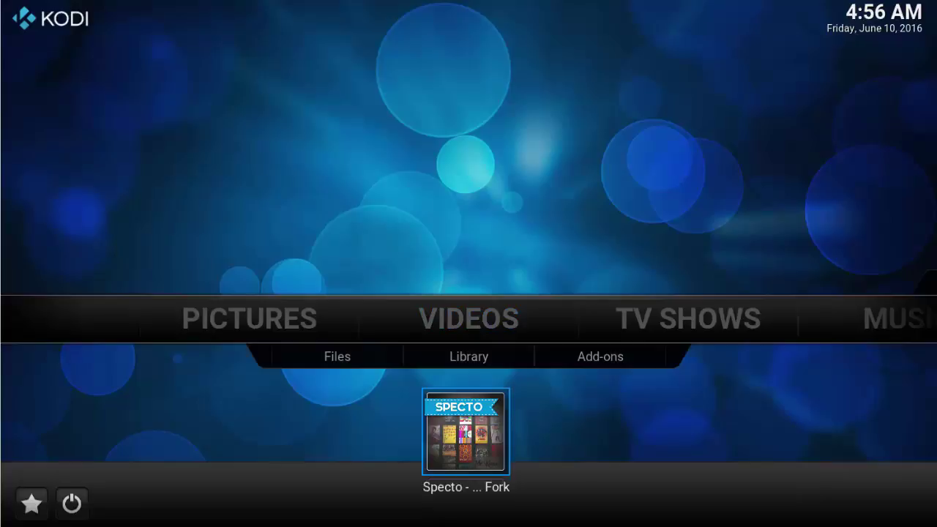
key(Return)
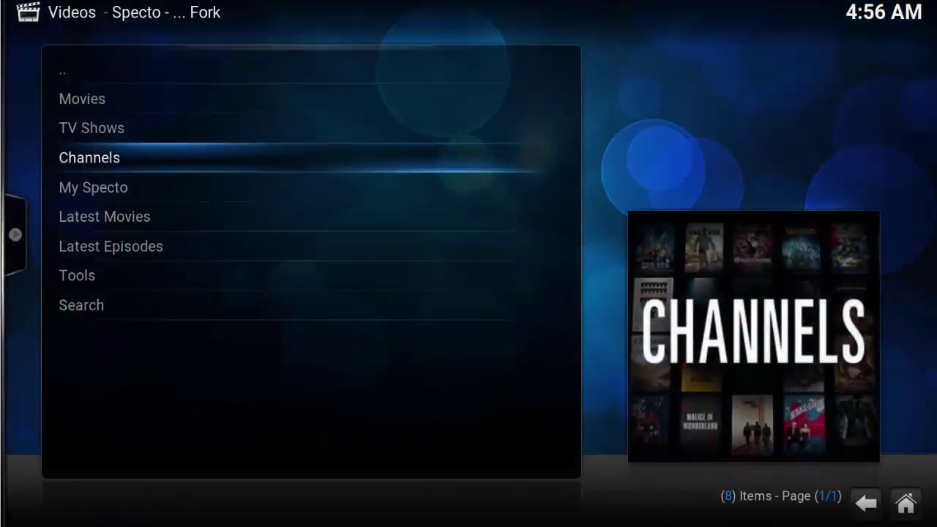
key(Down)
key(Down)
key(Down)
key(Down)
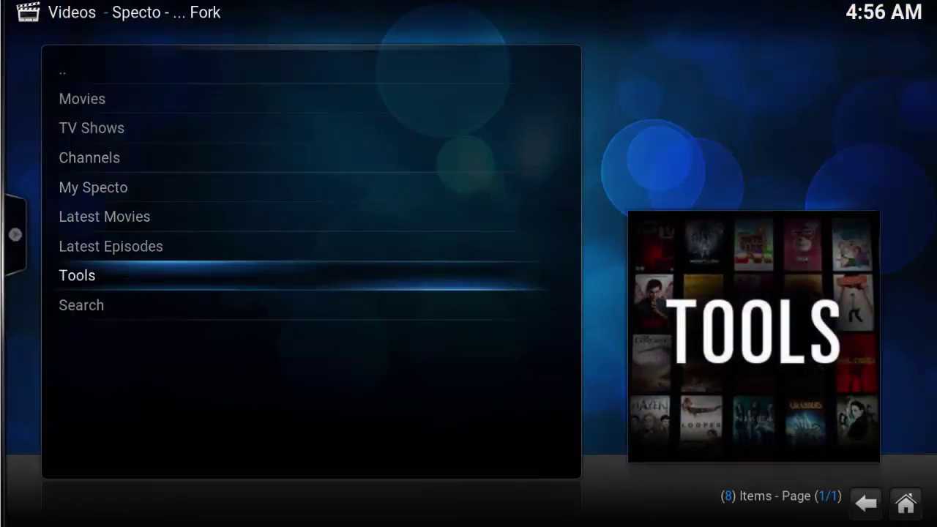
key(Return)
key(Down)
key(Down)
key(Down)
key(Down)
key(Down)
key(Down)
key(Down)
key(Down)
key(Down)
key(Down)
key(Down)
key(Down)
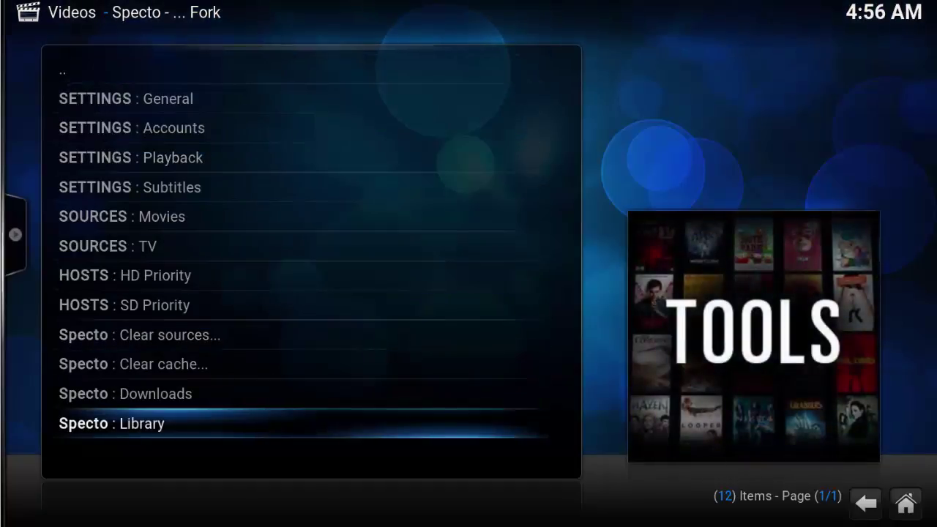
key(Return)
key(Down)
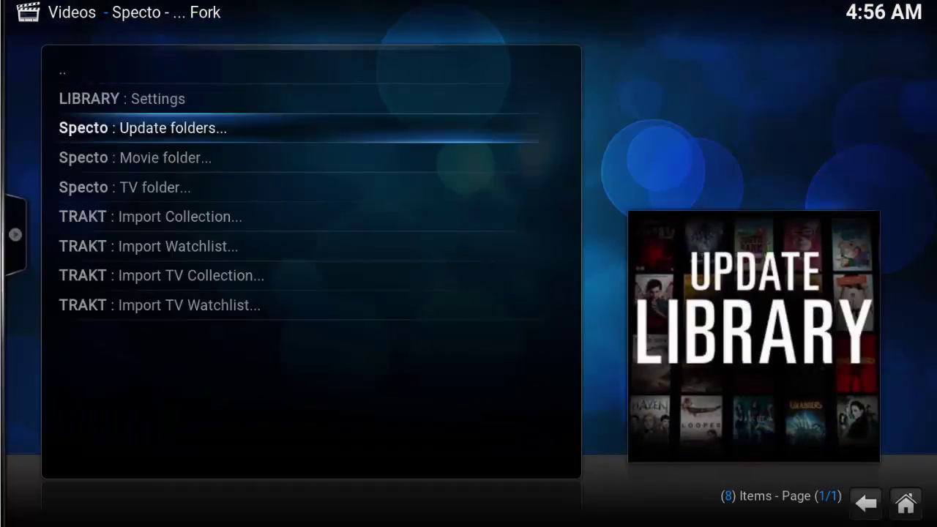
key(Return)
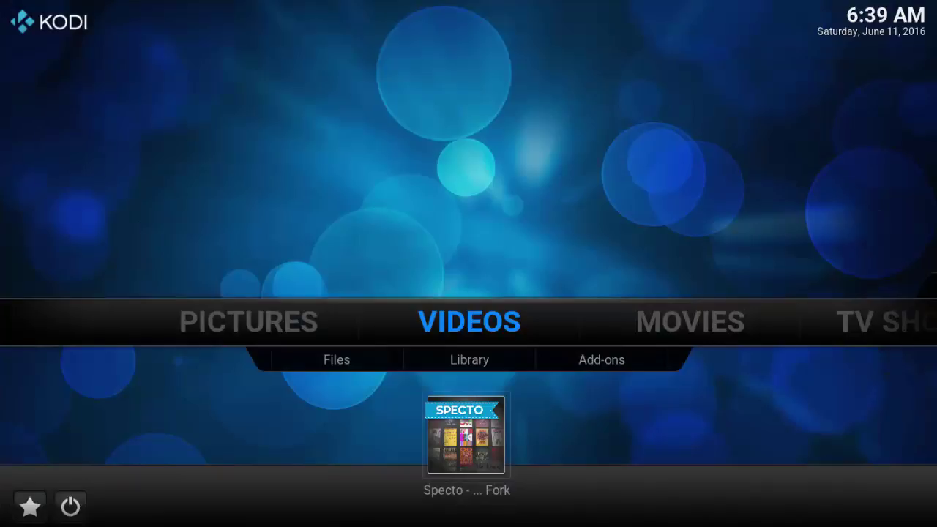
key(Right)
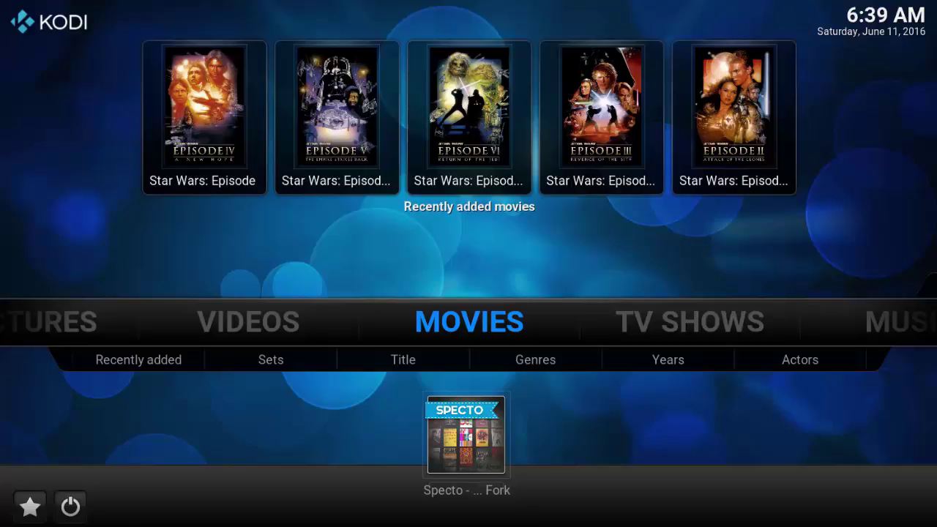
key(Right)
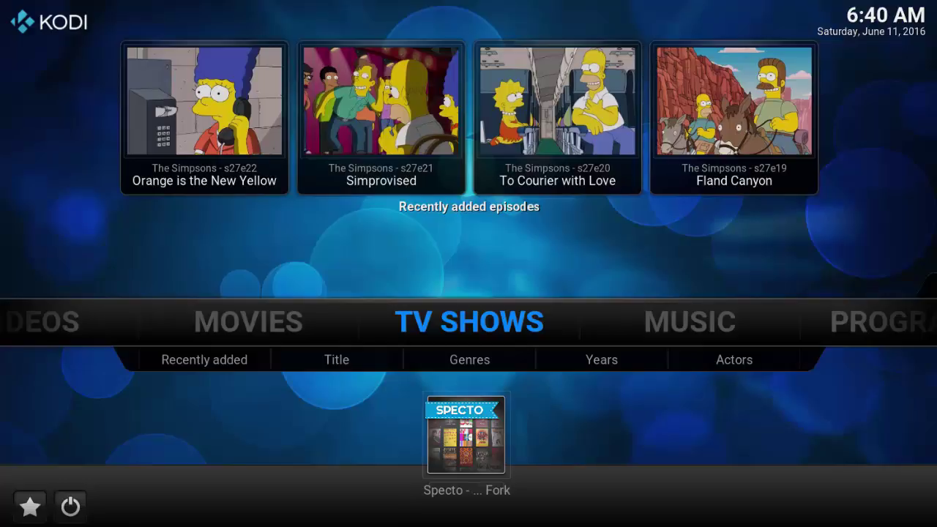
click(204, 359)
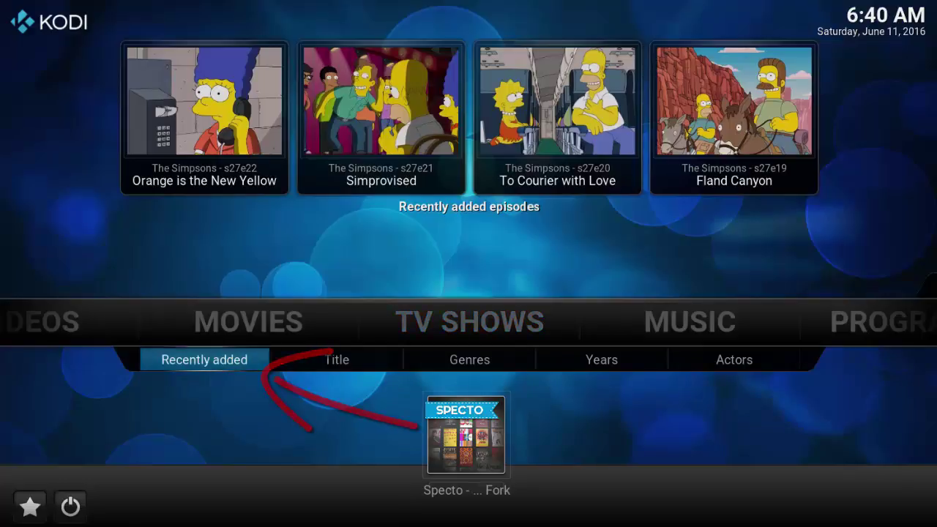
key(Return)
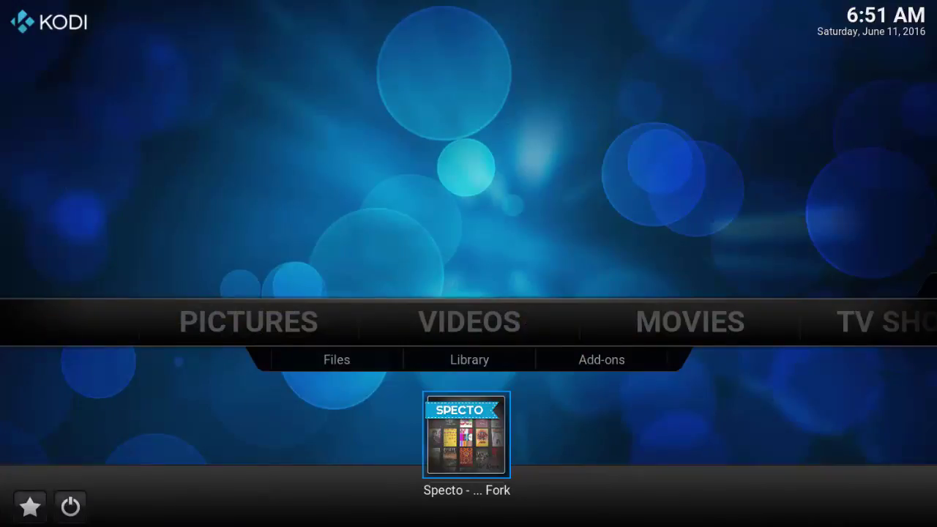
- Move from the Movies home section to TV Shows to show the recently added Simpsons episodes
key(Right)
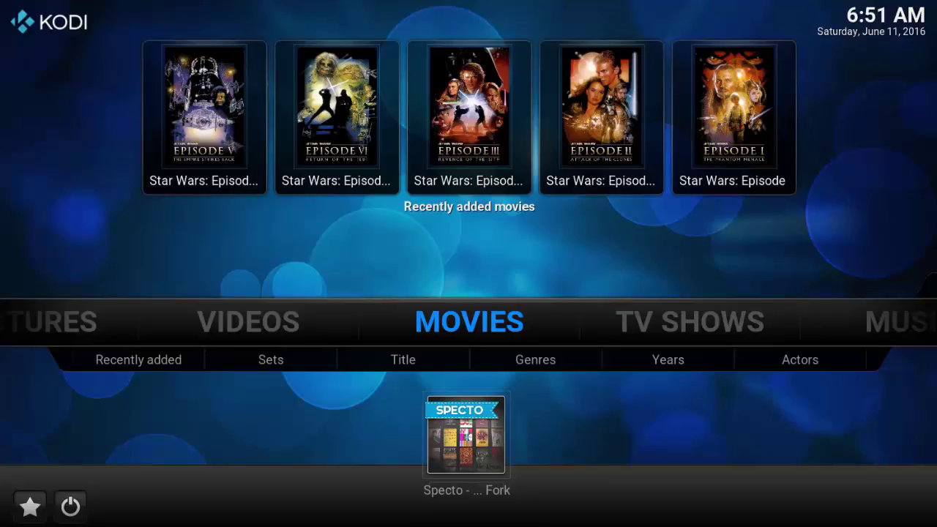
key(Right)
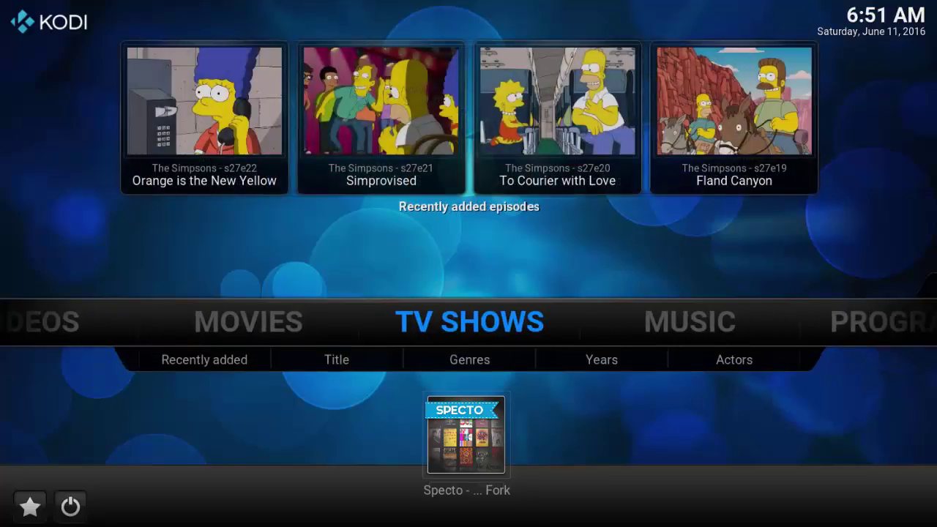